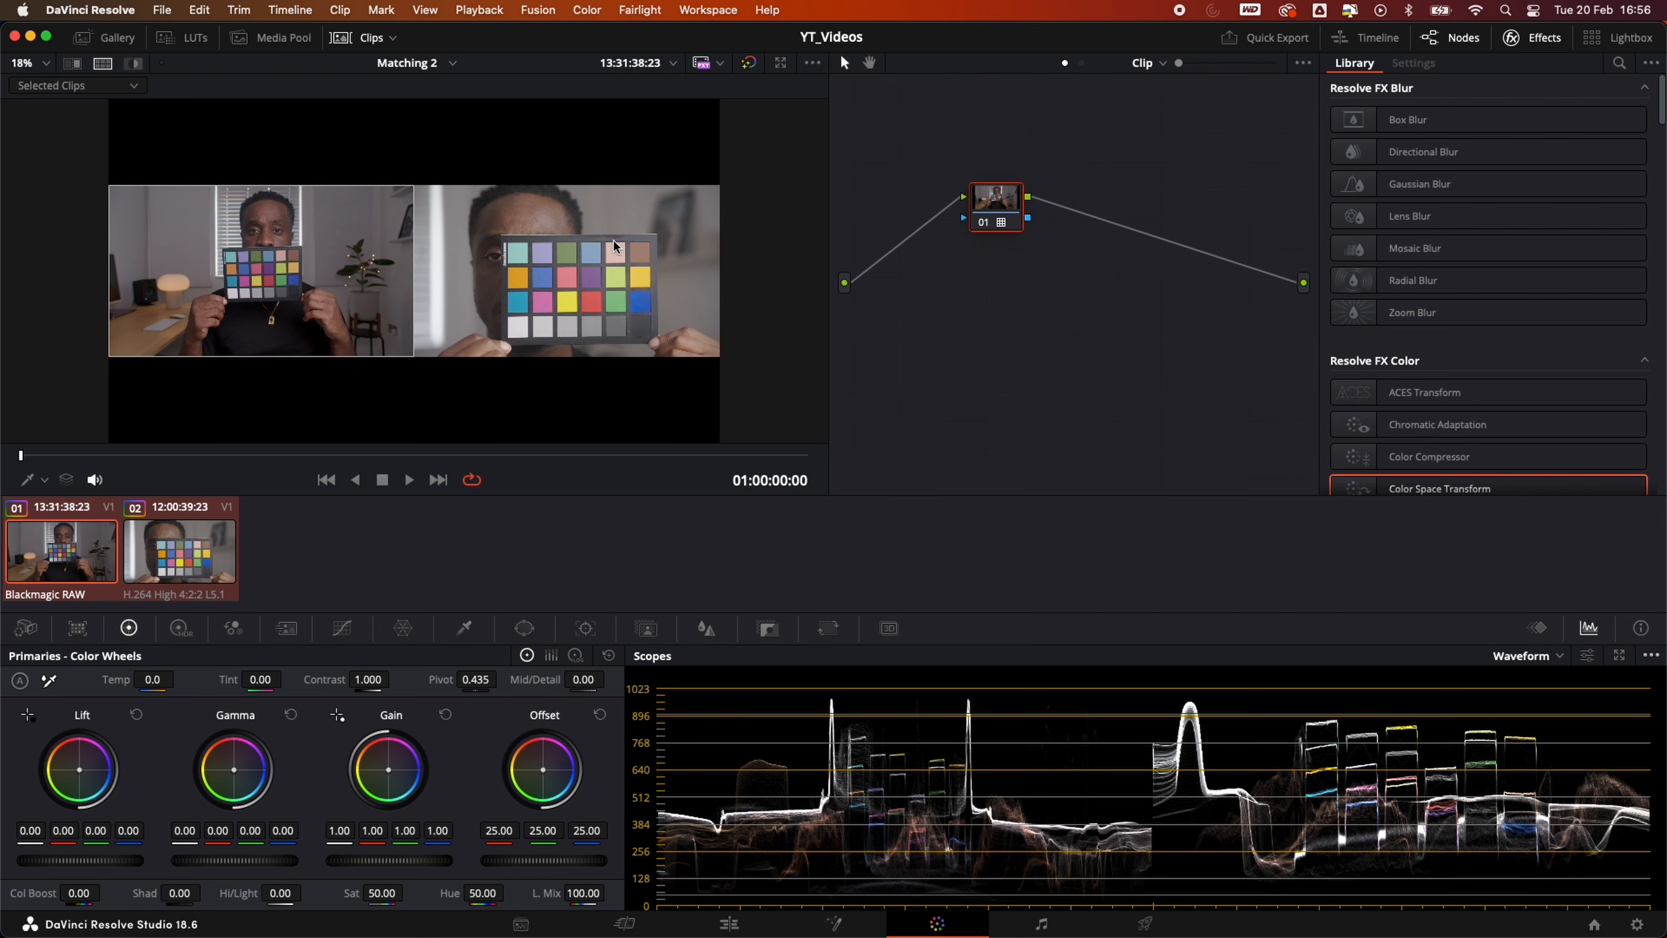
# Clear the existing grade from the second clip, the H.264 footage
pyautogui.click(191, 573)
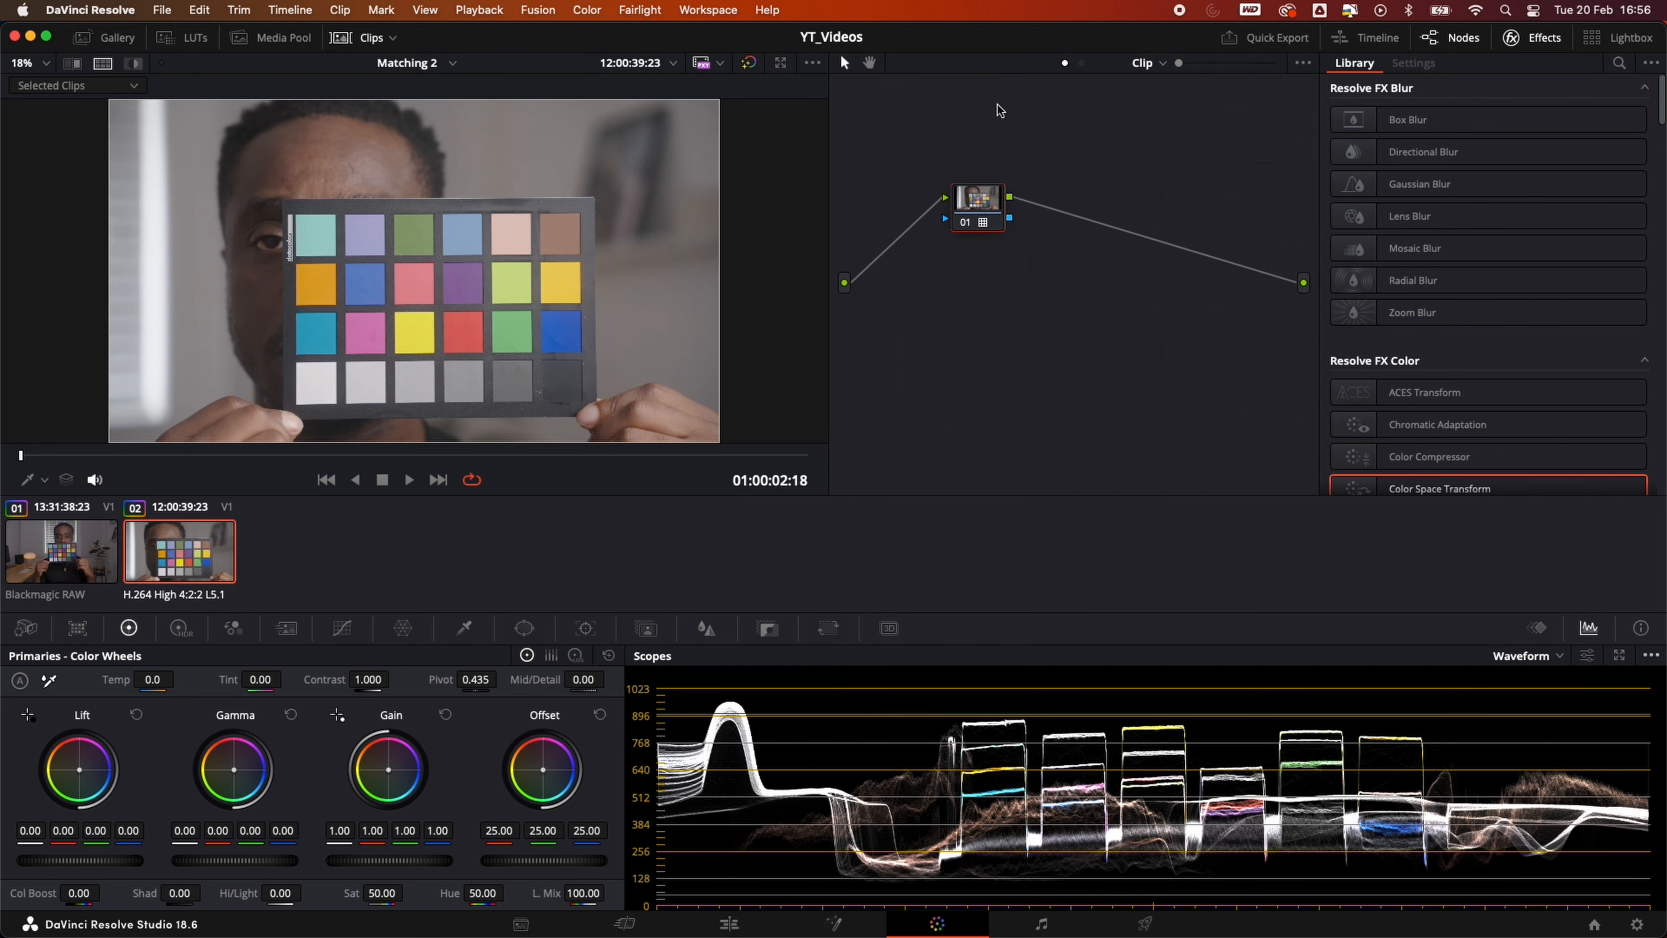
pyautogui.rightClick(1008, 121)
pyautogui.click(1076, 131)
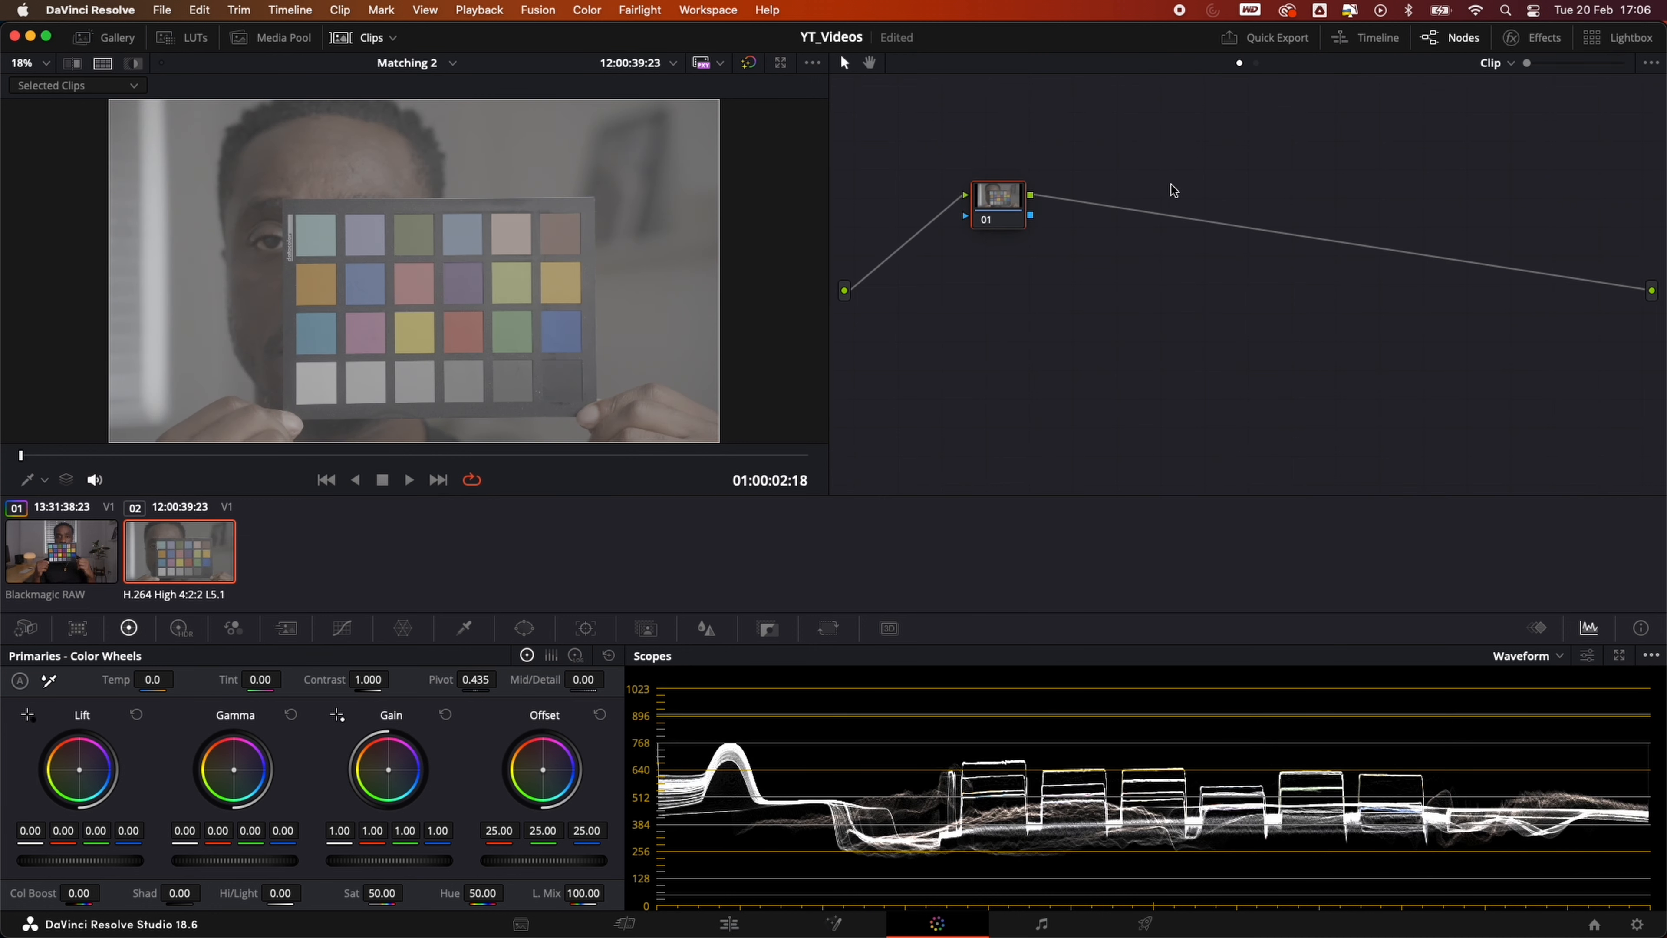
# Apply a Color Space Transform to node 01 with input color space Sony S-Gamut3.Cine and input gamma Sony S-Log3
pyautogui.click(1540, 38)
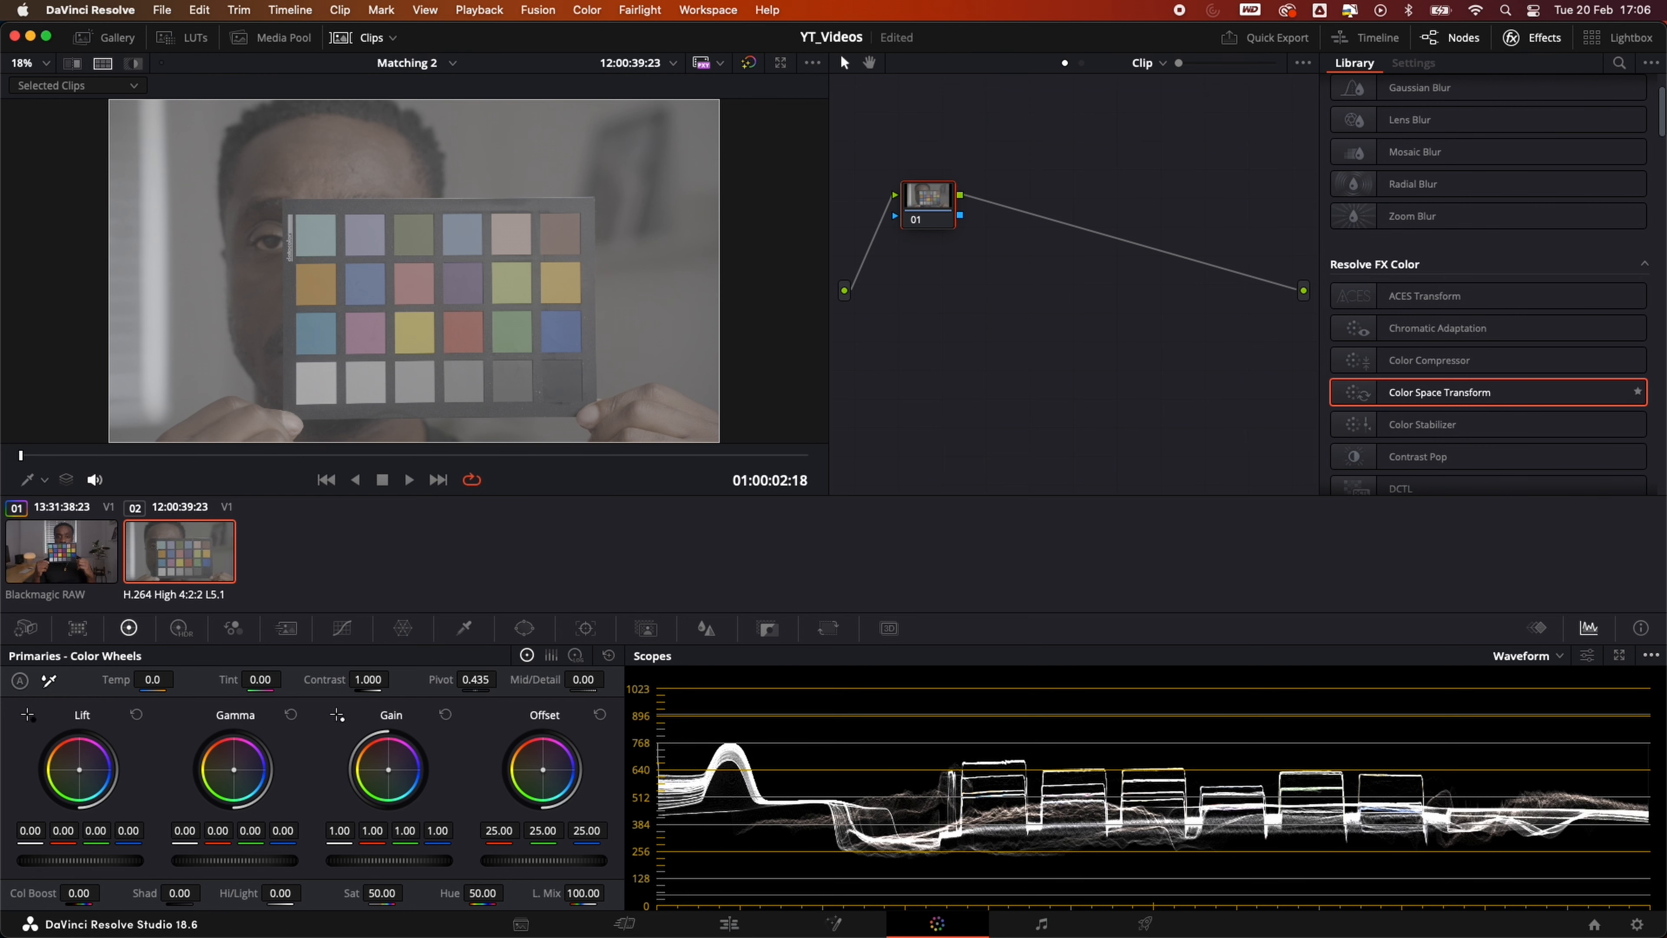
pyautogui.moveTo(1477, 398); pyautogui.dragTo(932, 214)
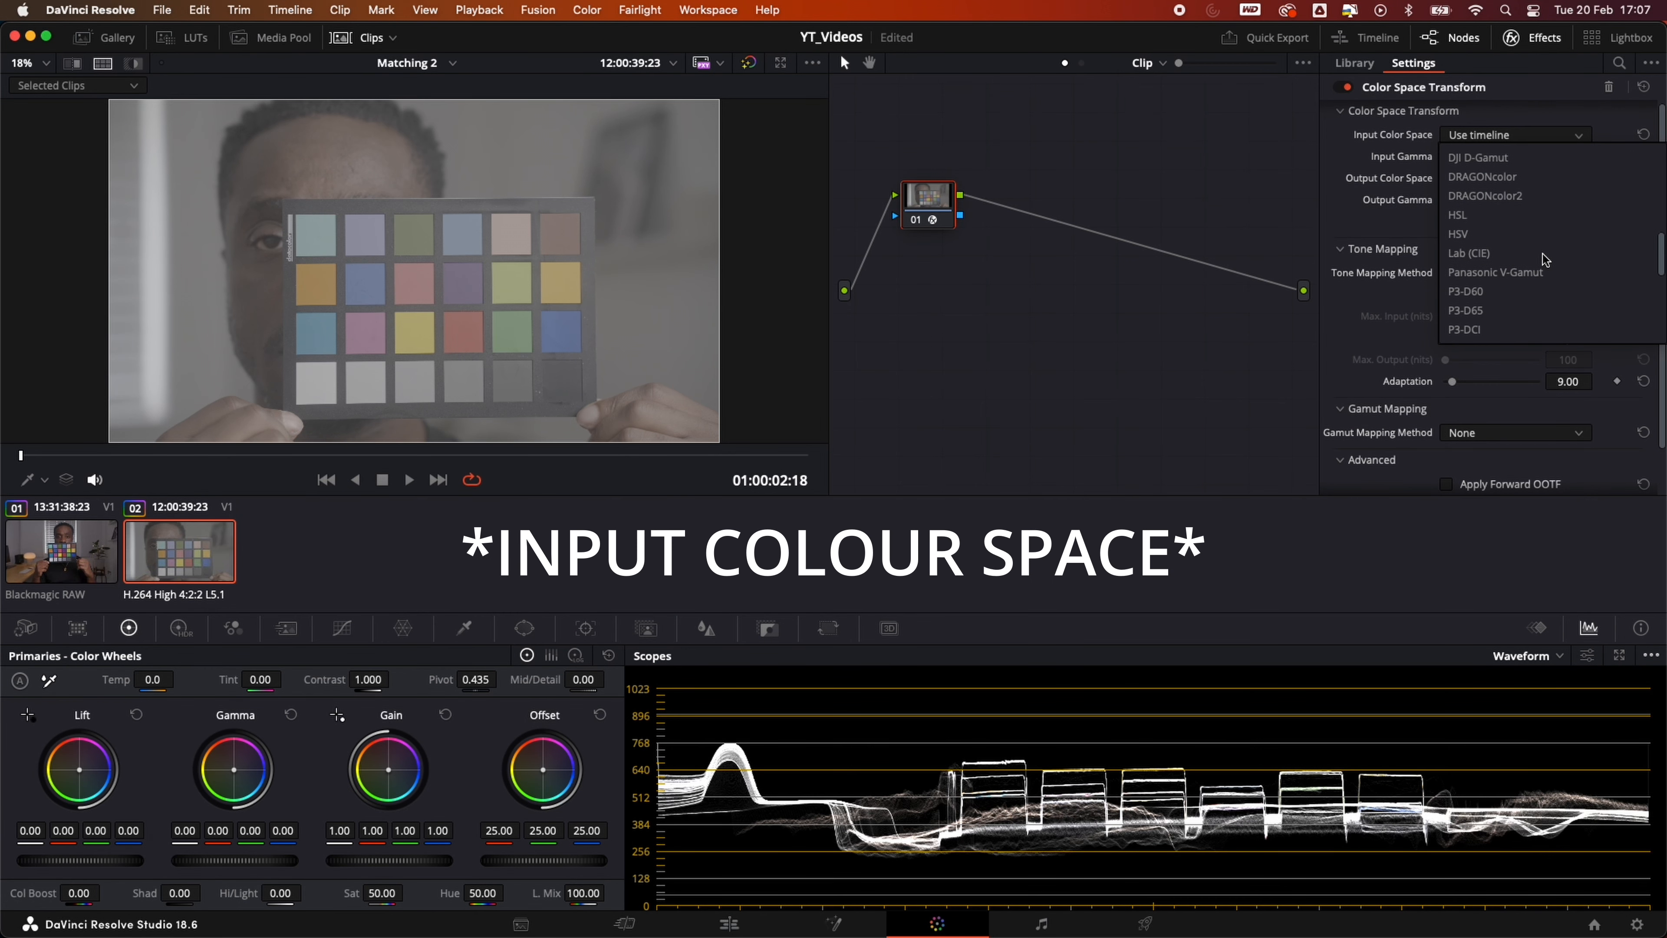
pyautogui.scroll(-10, 1544, 259)
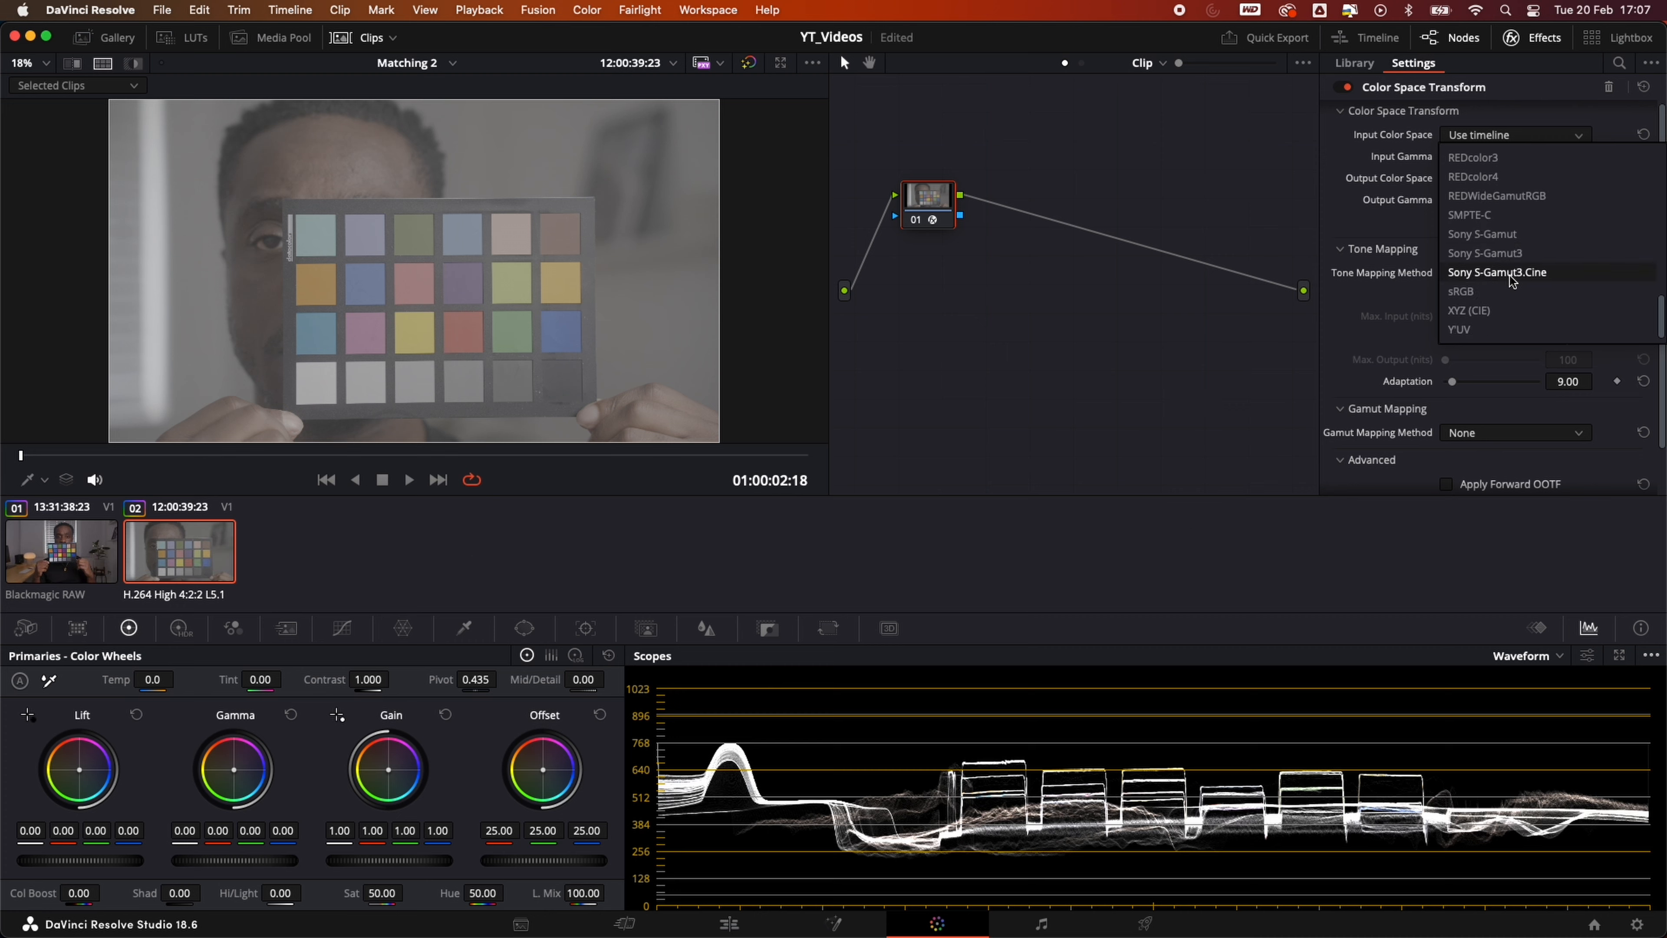
pyautogui.click(1510, 271)
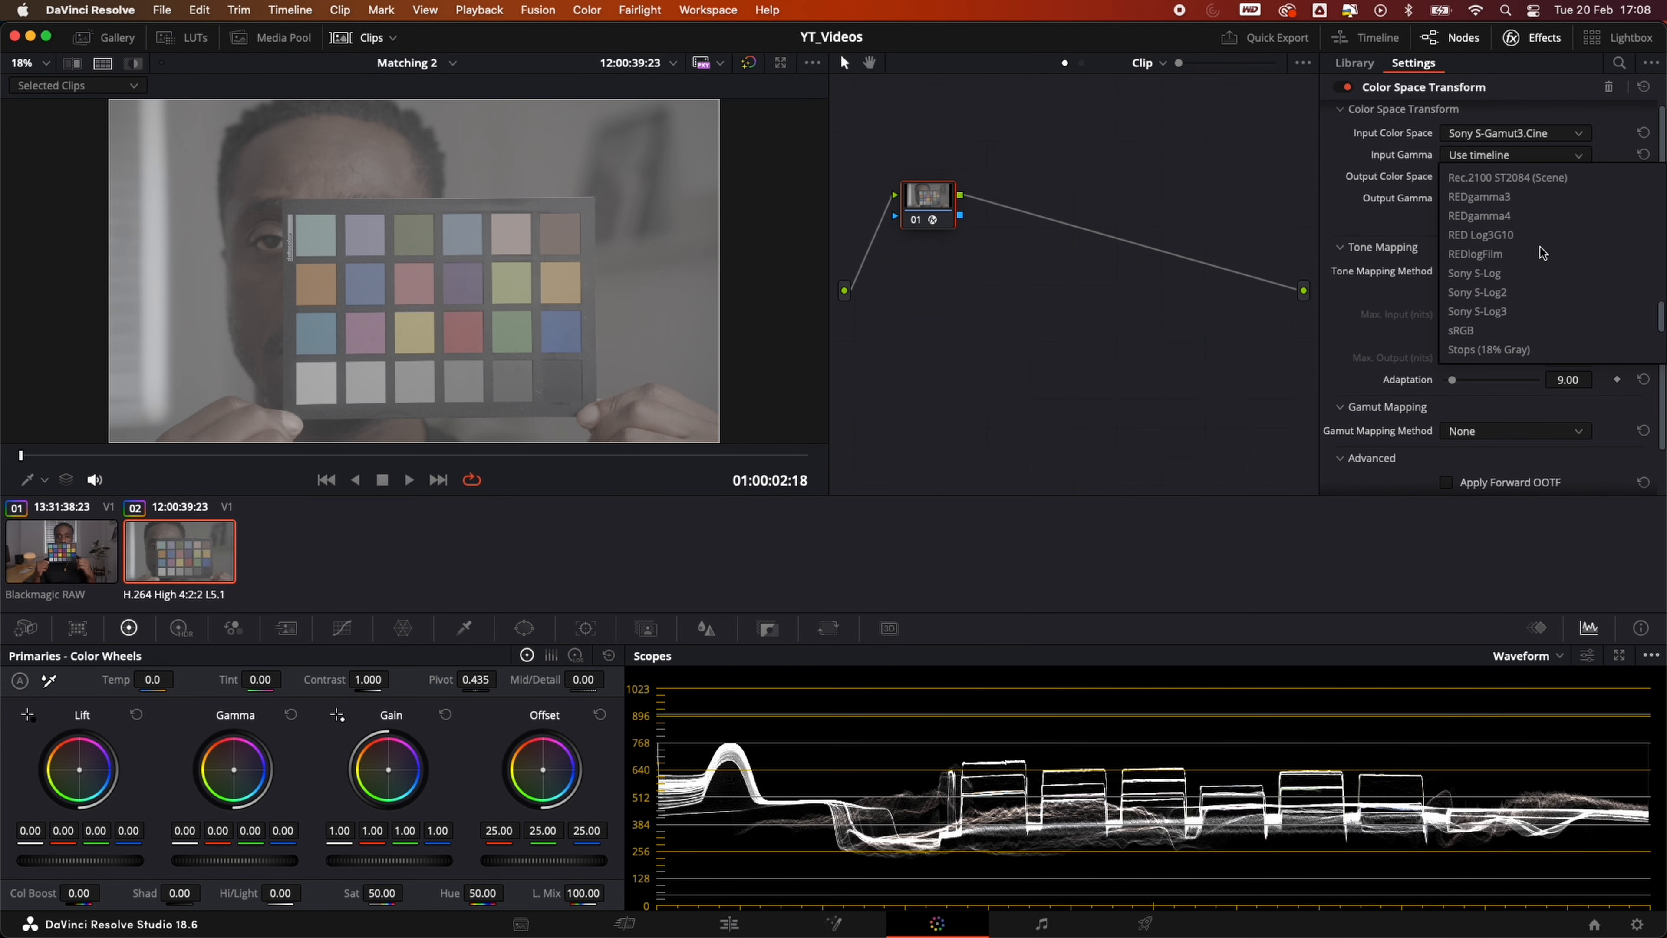
pyautogui.click(1527, 311)
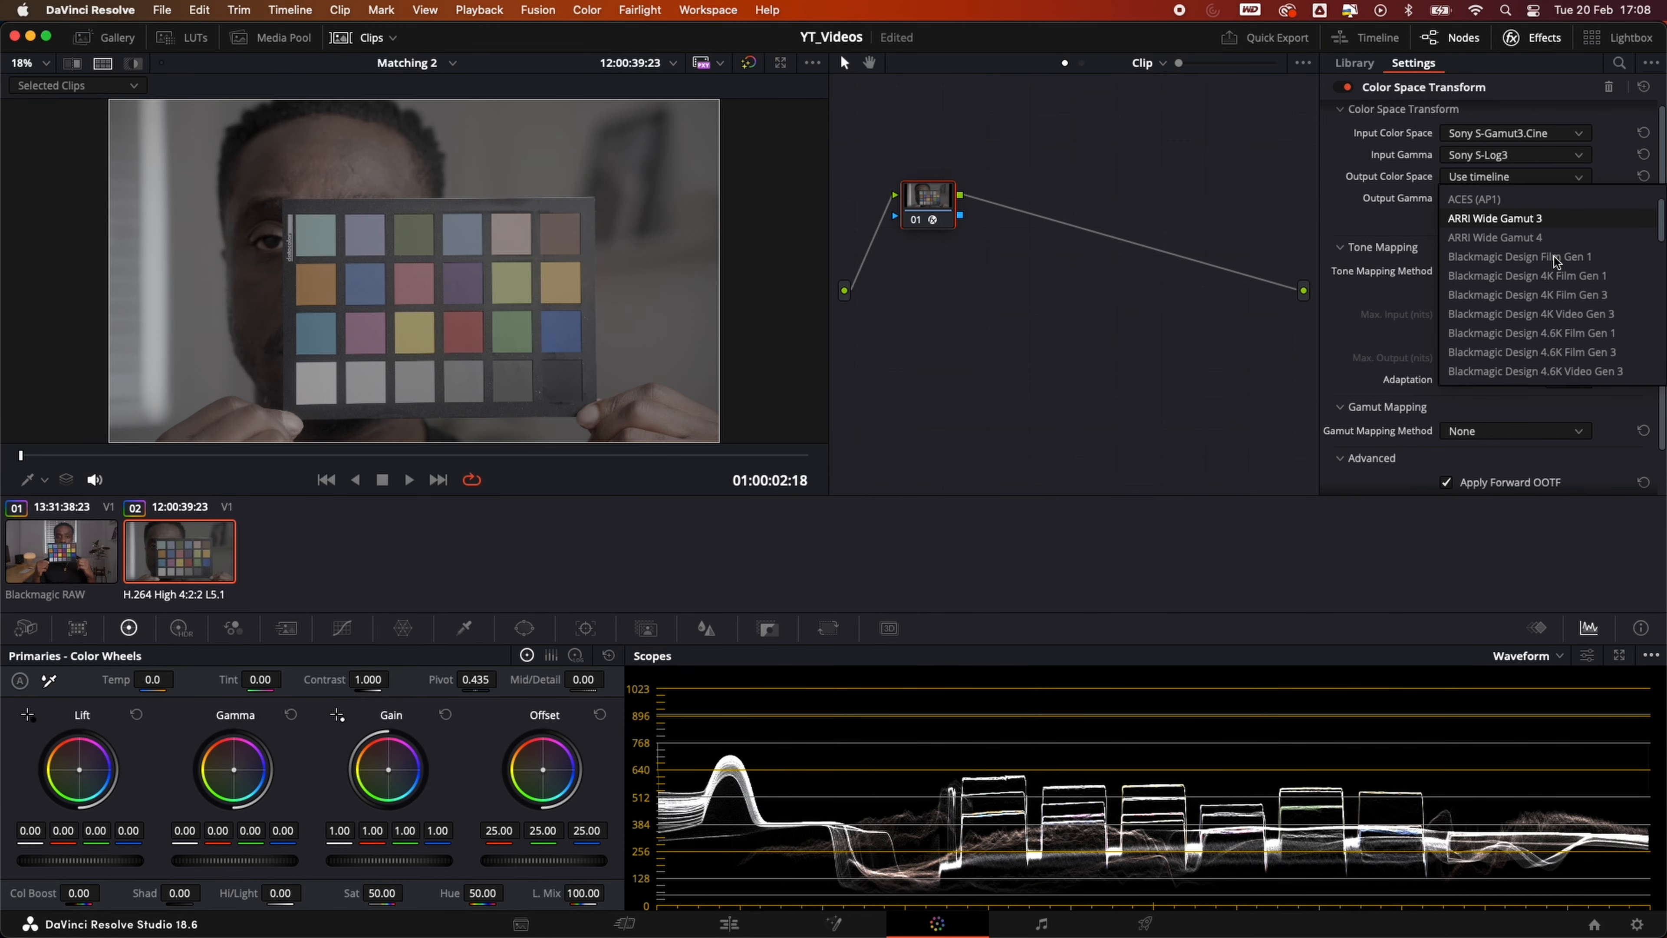
# Set the transform's output color space to Blackmagic Design Wide Gamut Gen 4 / 5 and output gamma to Blackmagic Design Film Gen 5
pyautogui.scroll(-3, 1558, 261)
pyautogui.scroll(-2, 1557, 261)
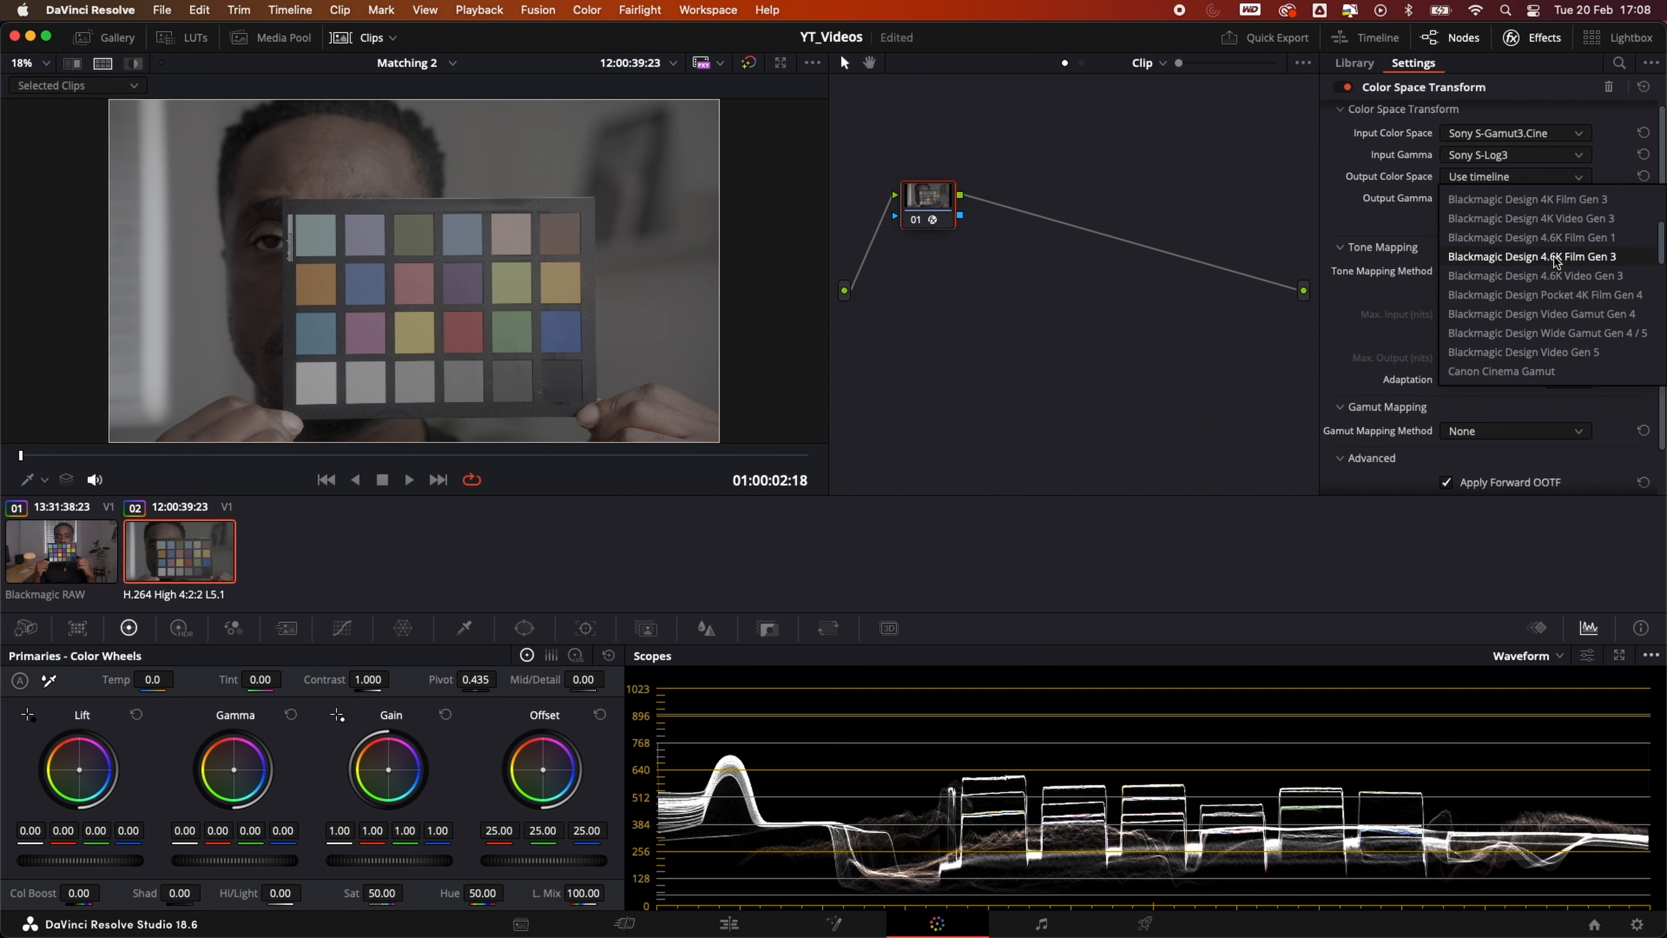
pyautogui.click(1561, 333)
pyautogui.click(1541, 202)
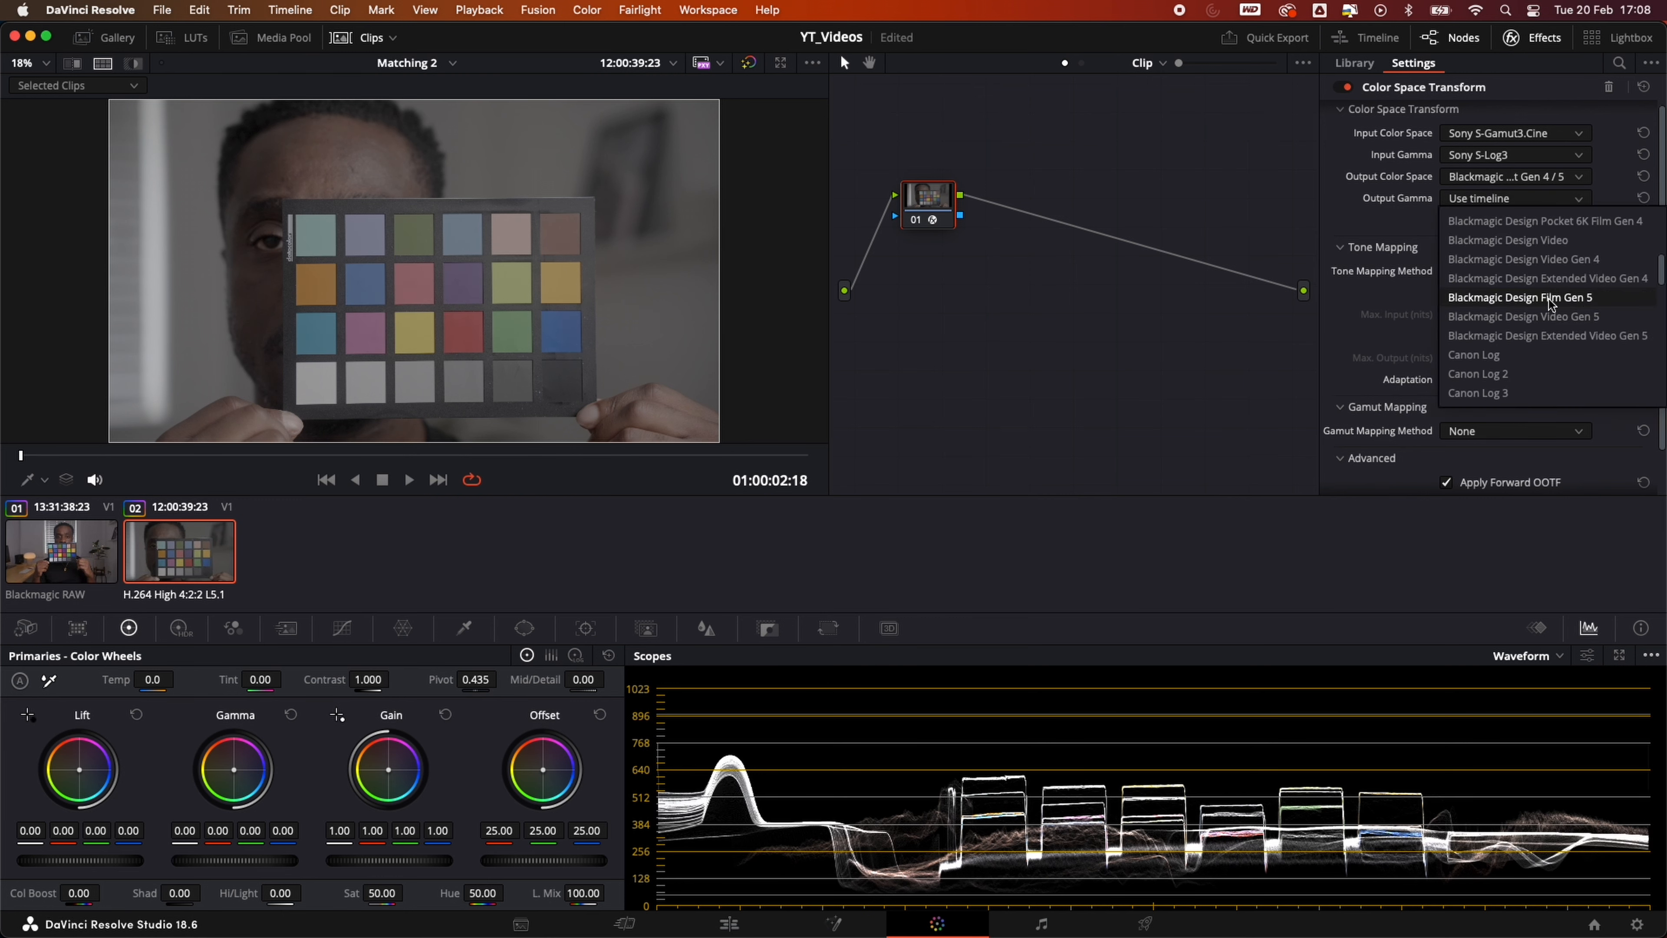
pyautogui.click(1549, 299)
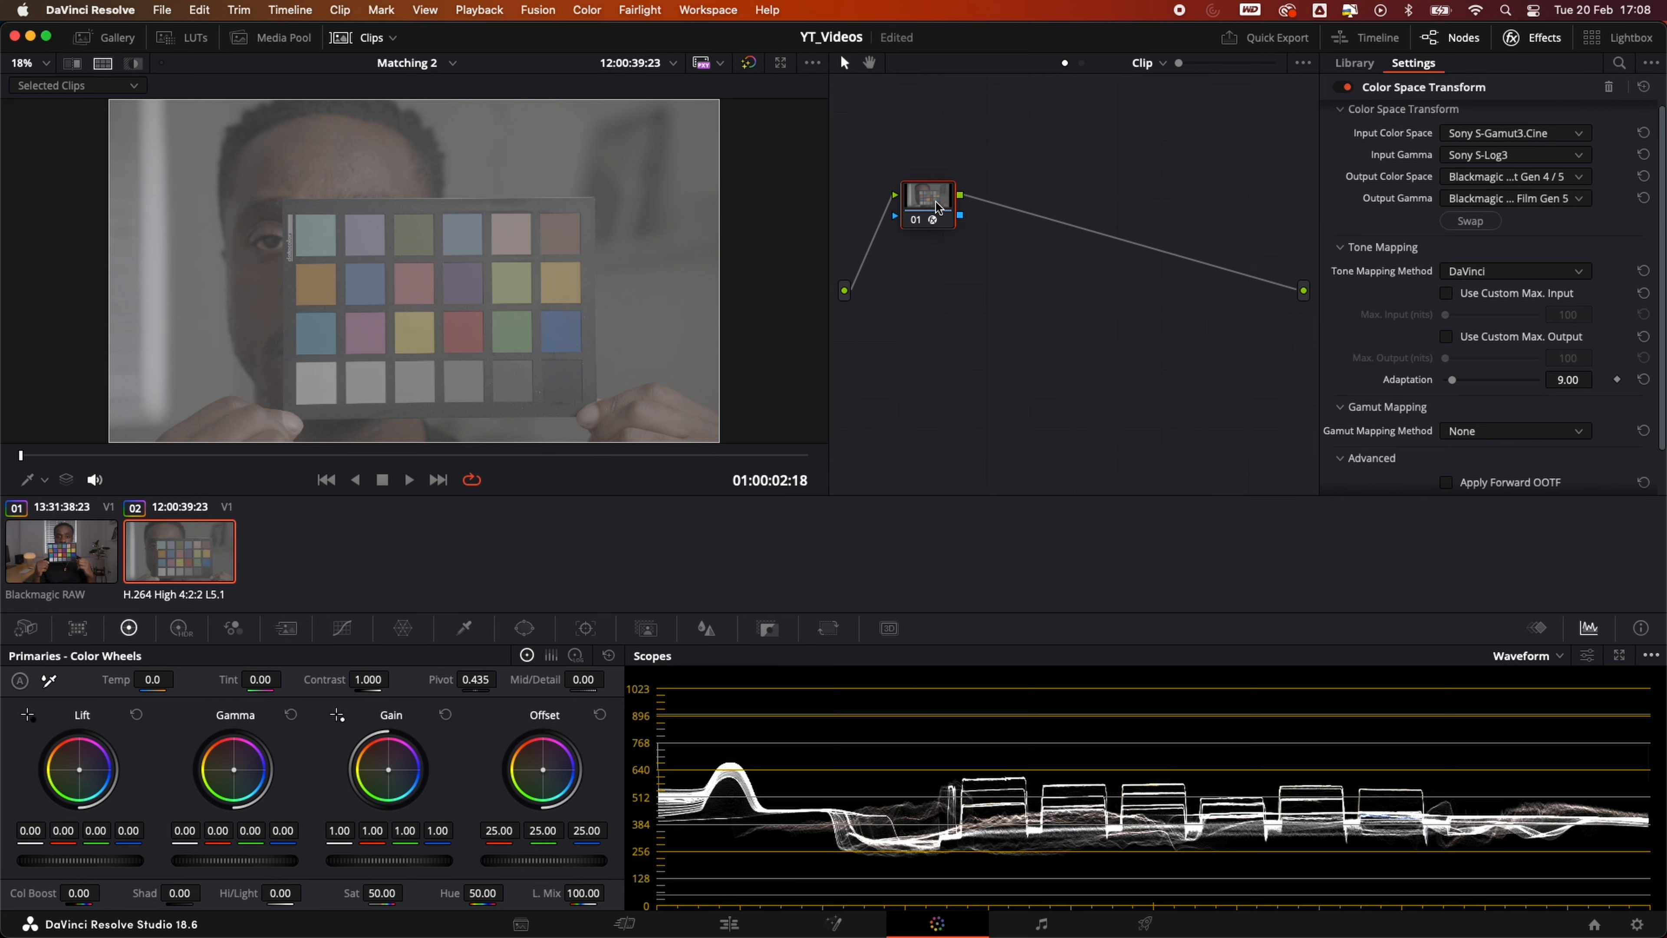
# Add a serial node after the color space transform, apply the Blackmagic Gen 5 Film to Video LUT to it, and hide the effects library
pyautogui.hotkey('alt', 's')
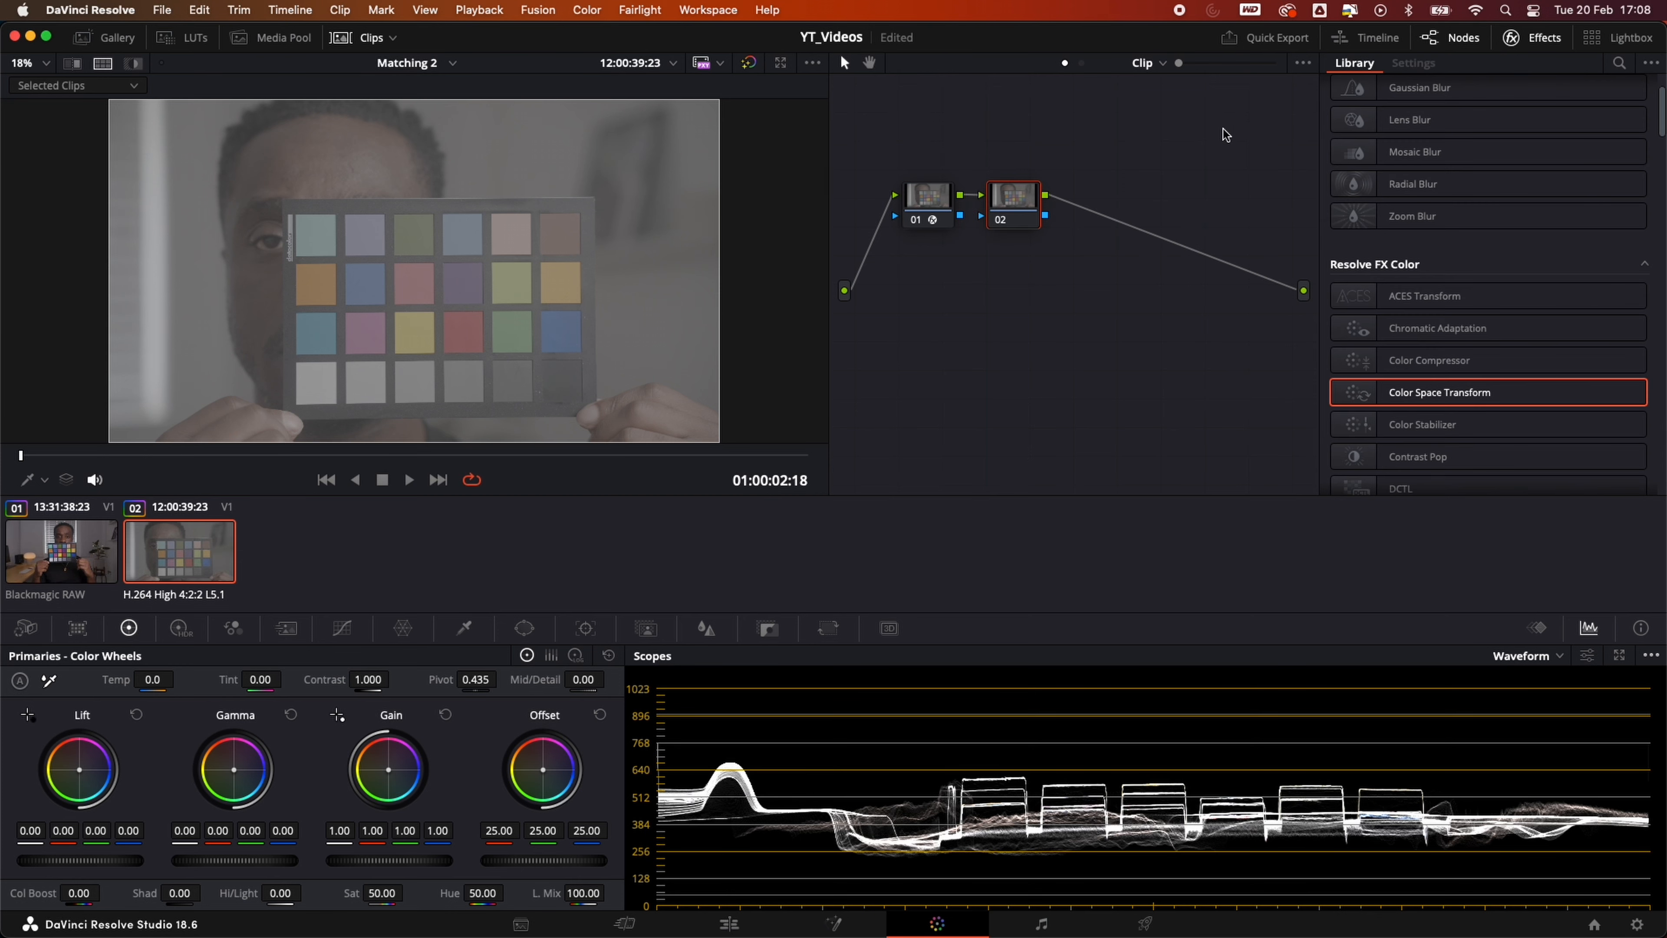
pyautogui.rightClick(1016, 197)
pyautogui.moveTo(1083, 390)
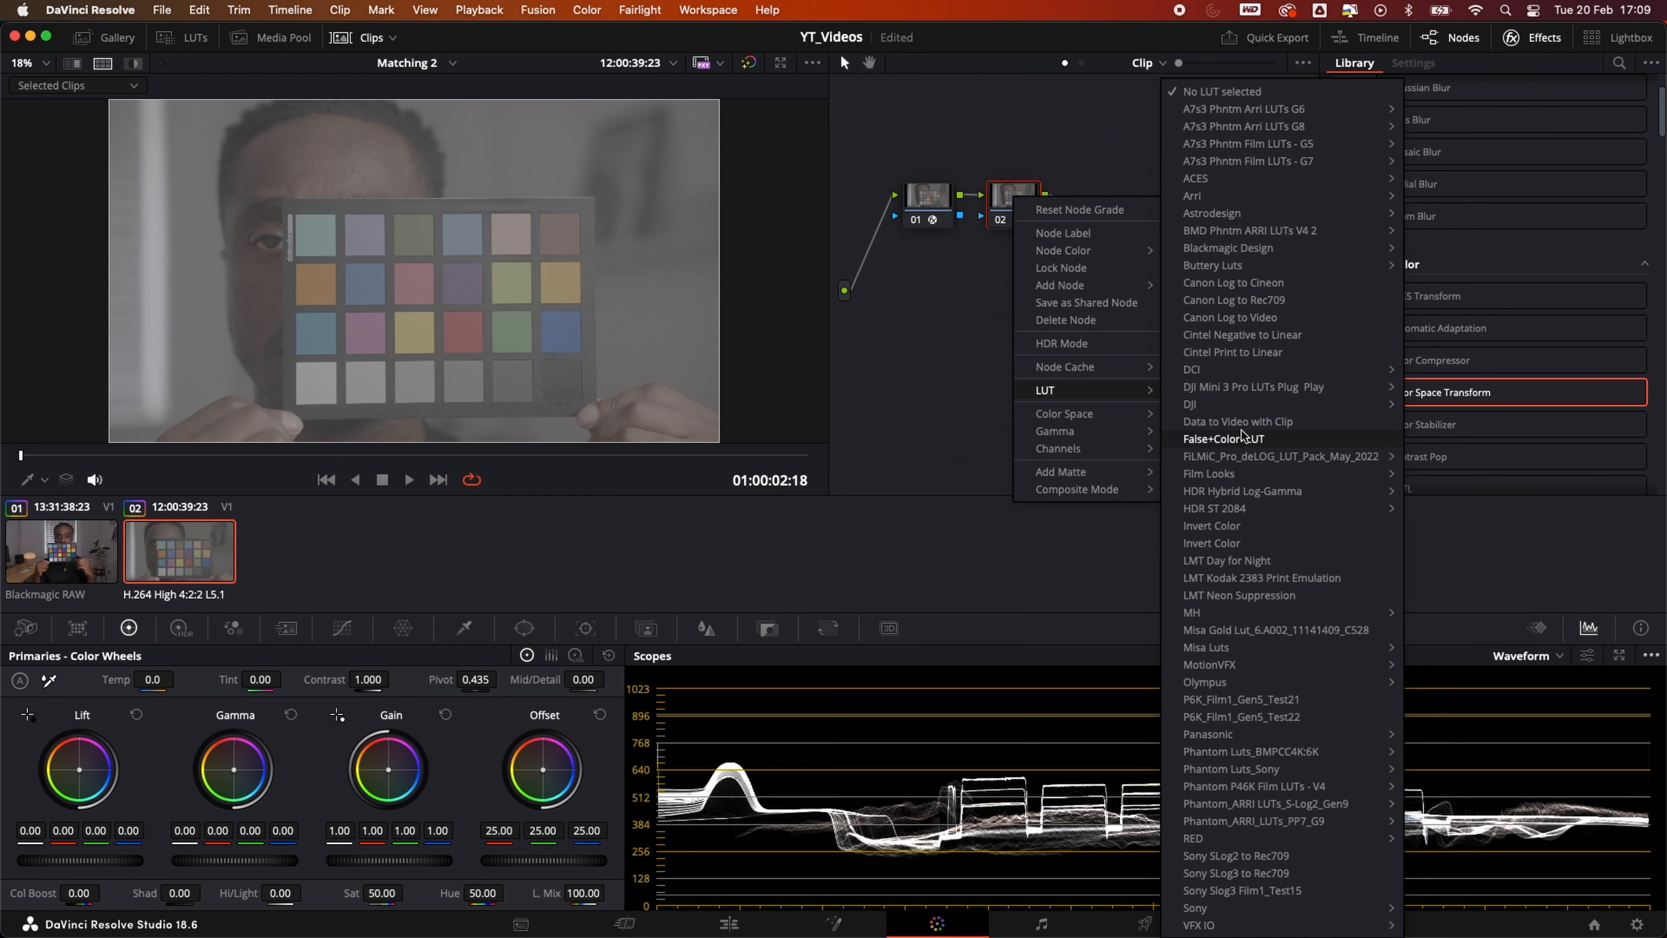
pyautogui.moveTo(1247, 249)
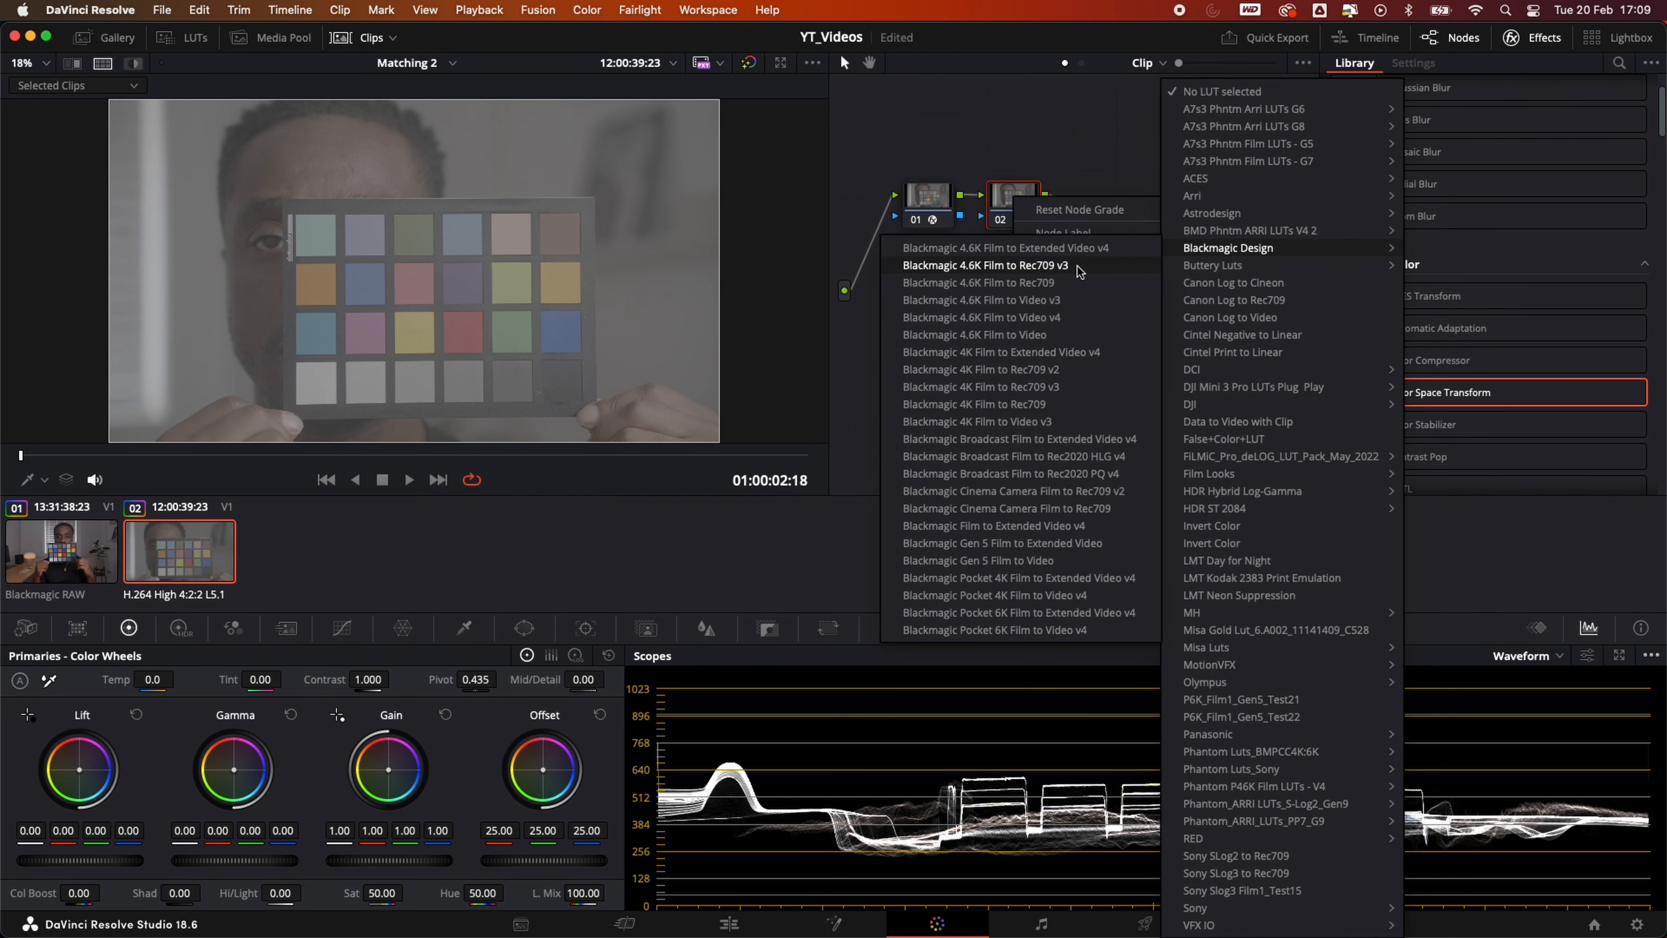
pyautogui.click(1044, 560)
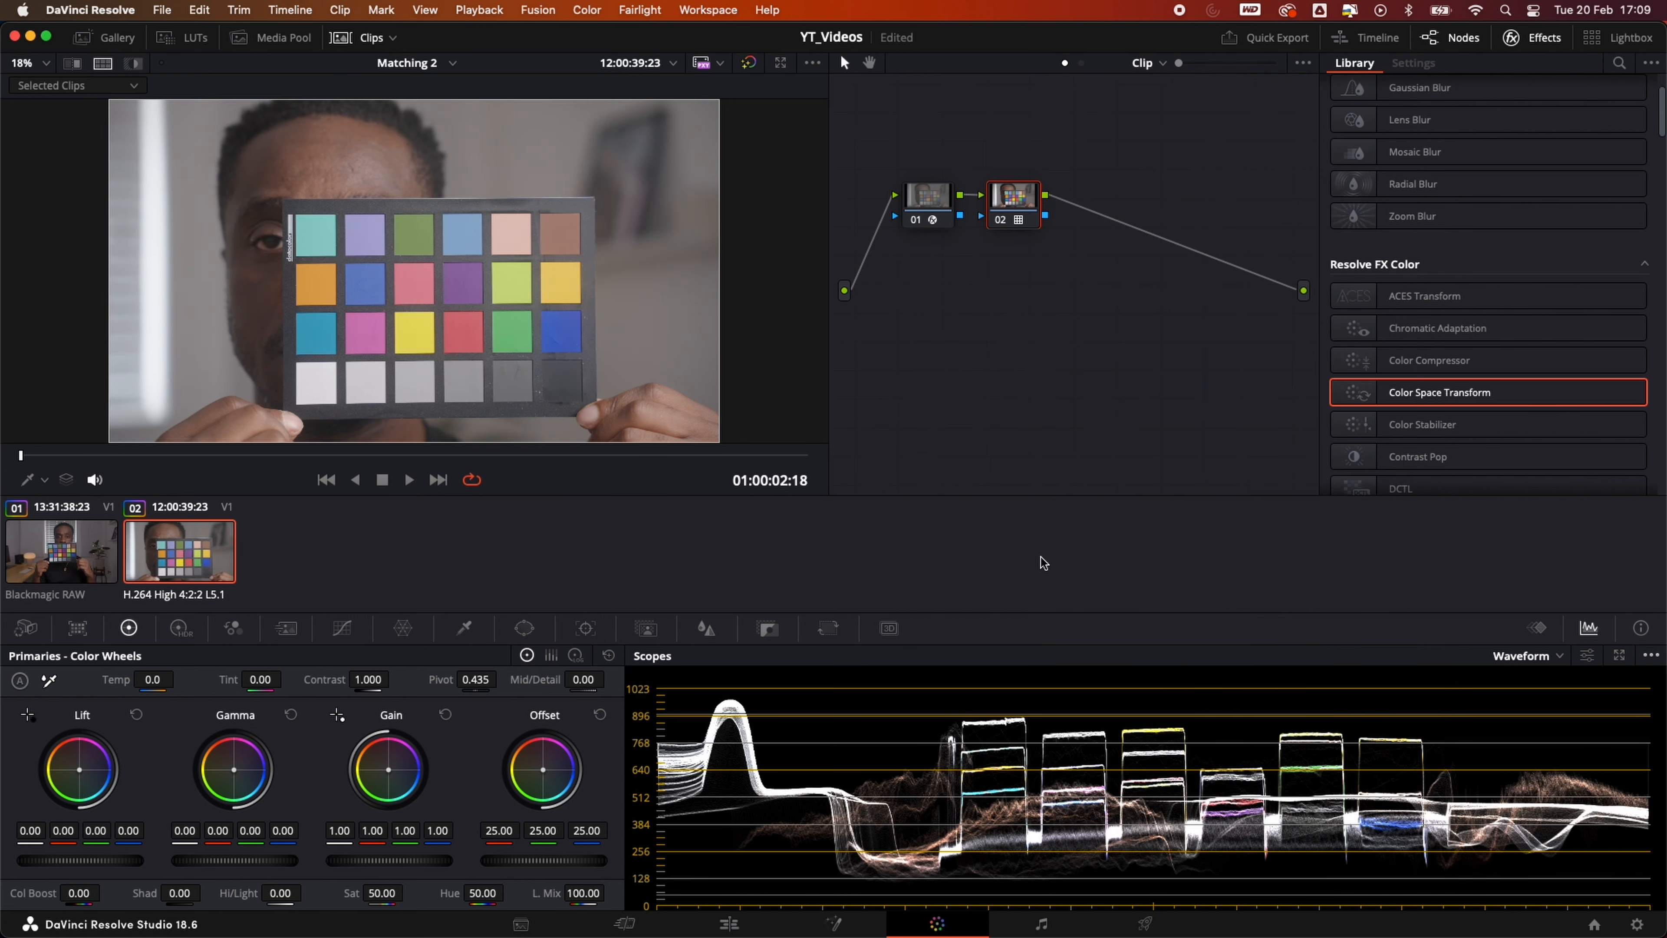
pyautogui.click(1539, 39)
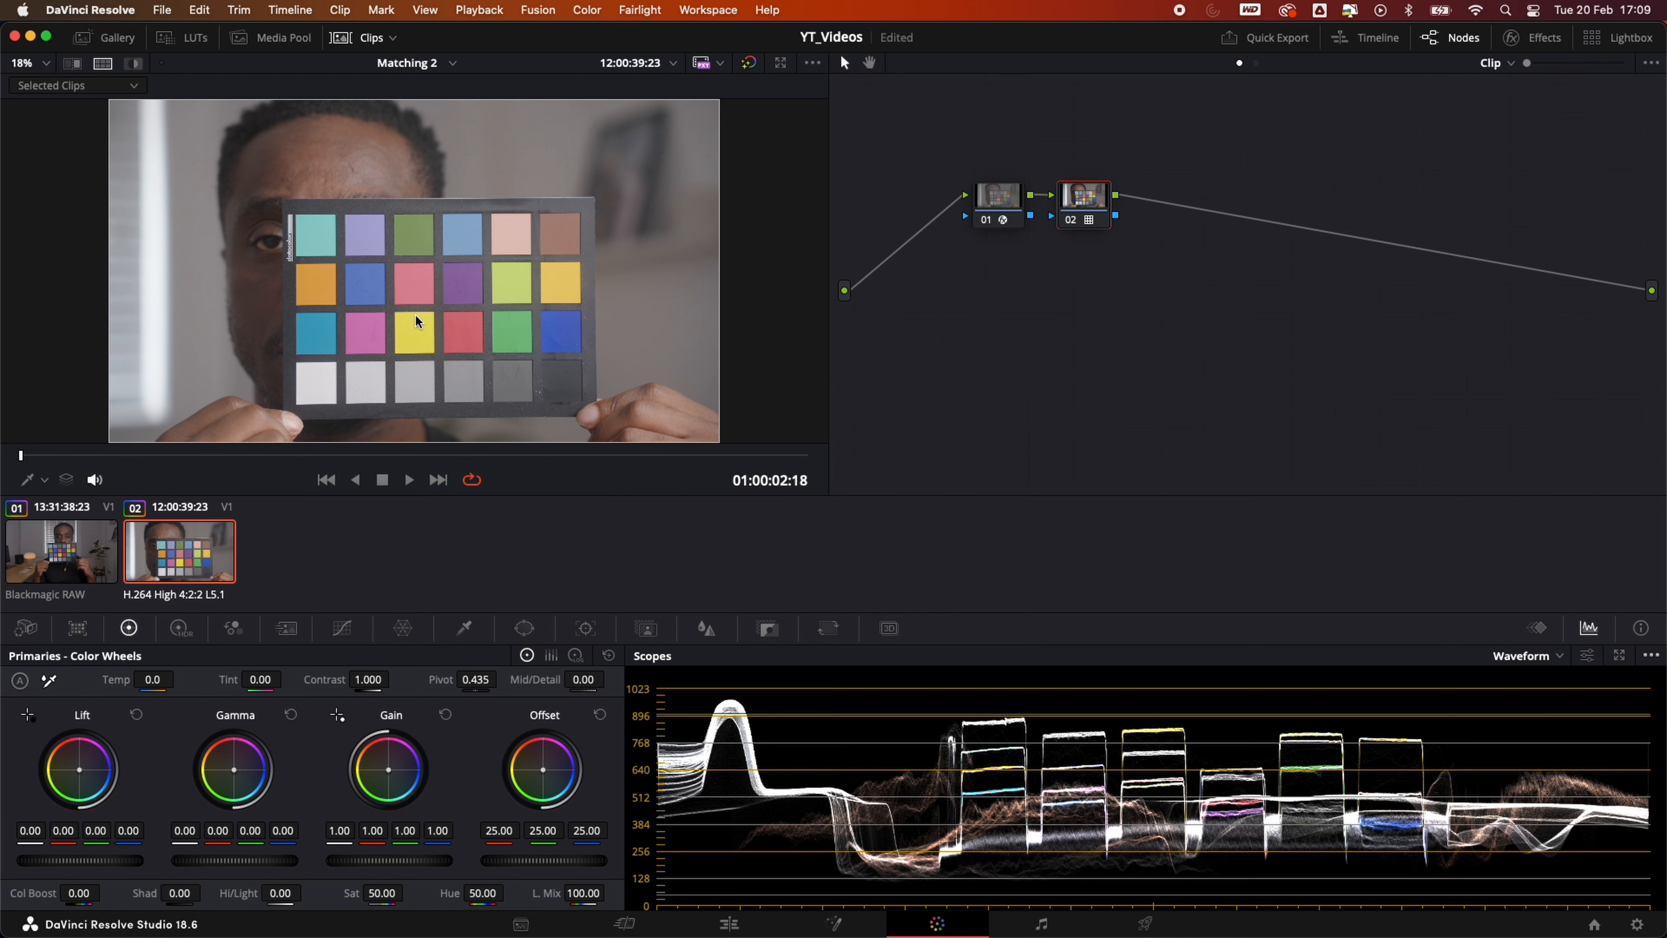
# On the Blackmagic RAW clip, insert a primaries node before the Lut node, slightly raising its gain and lowering its lift
pyautogui.click(63, 568)
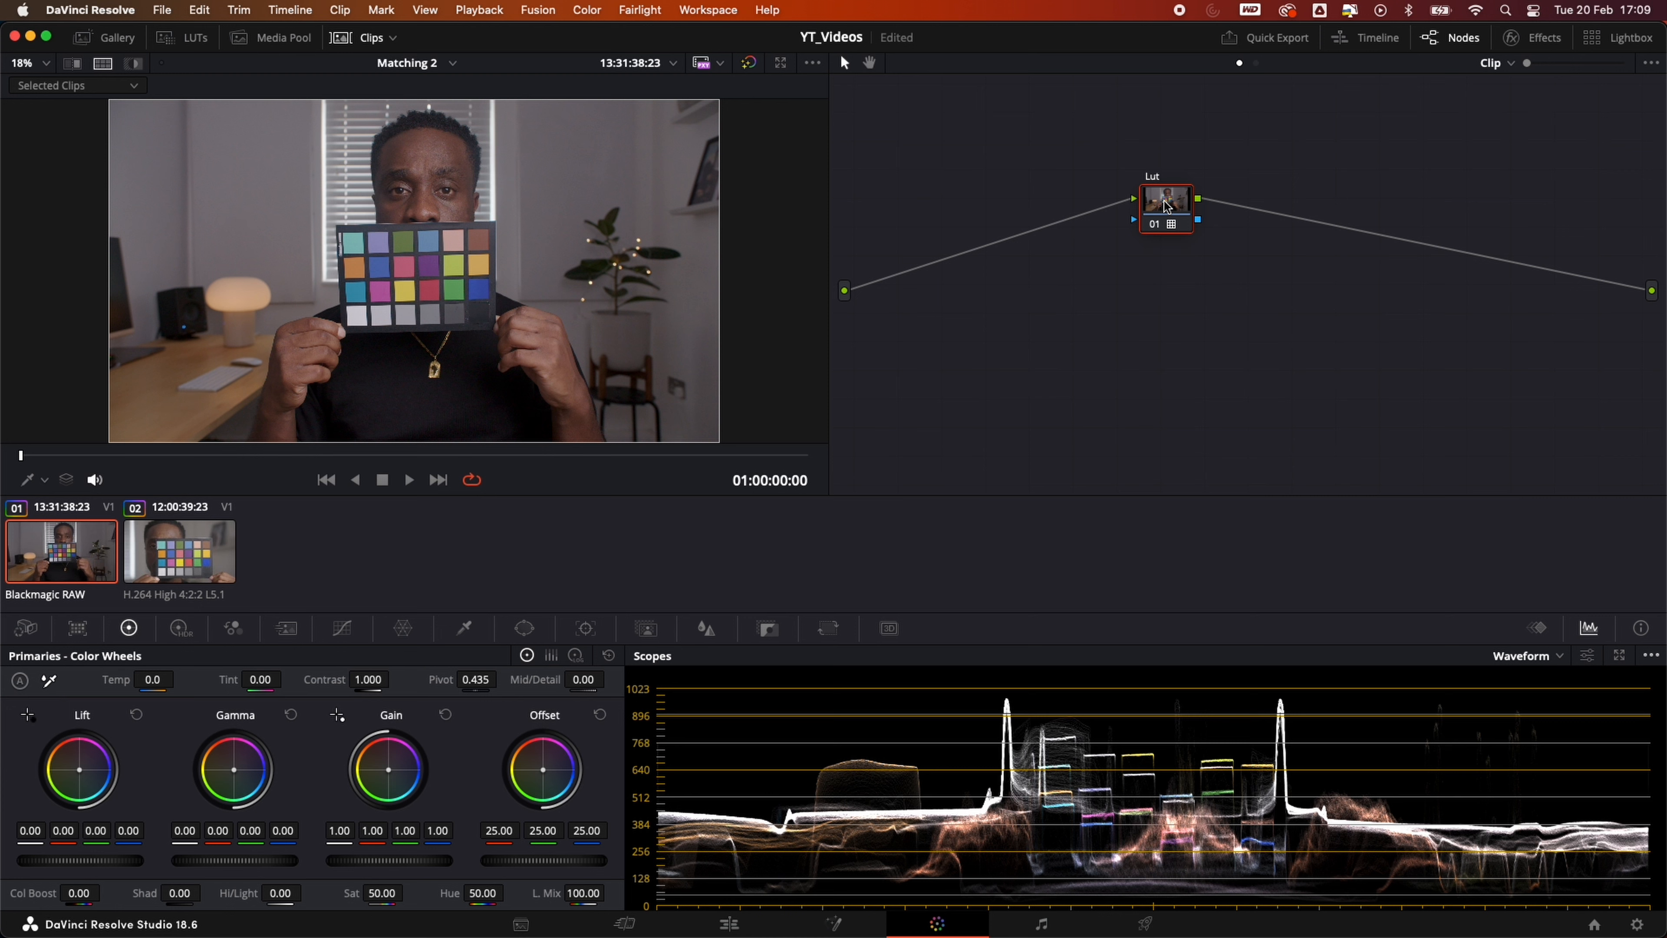
pyautogui.moveTo(1166, 207)
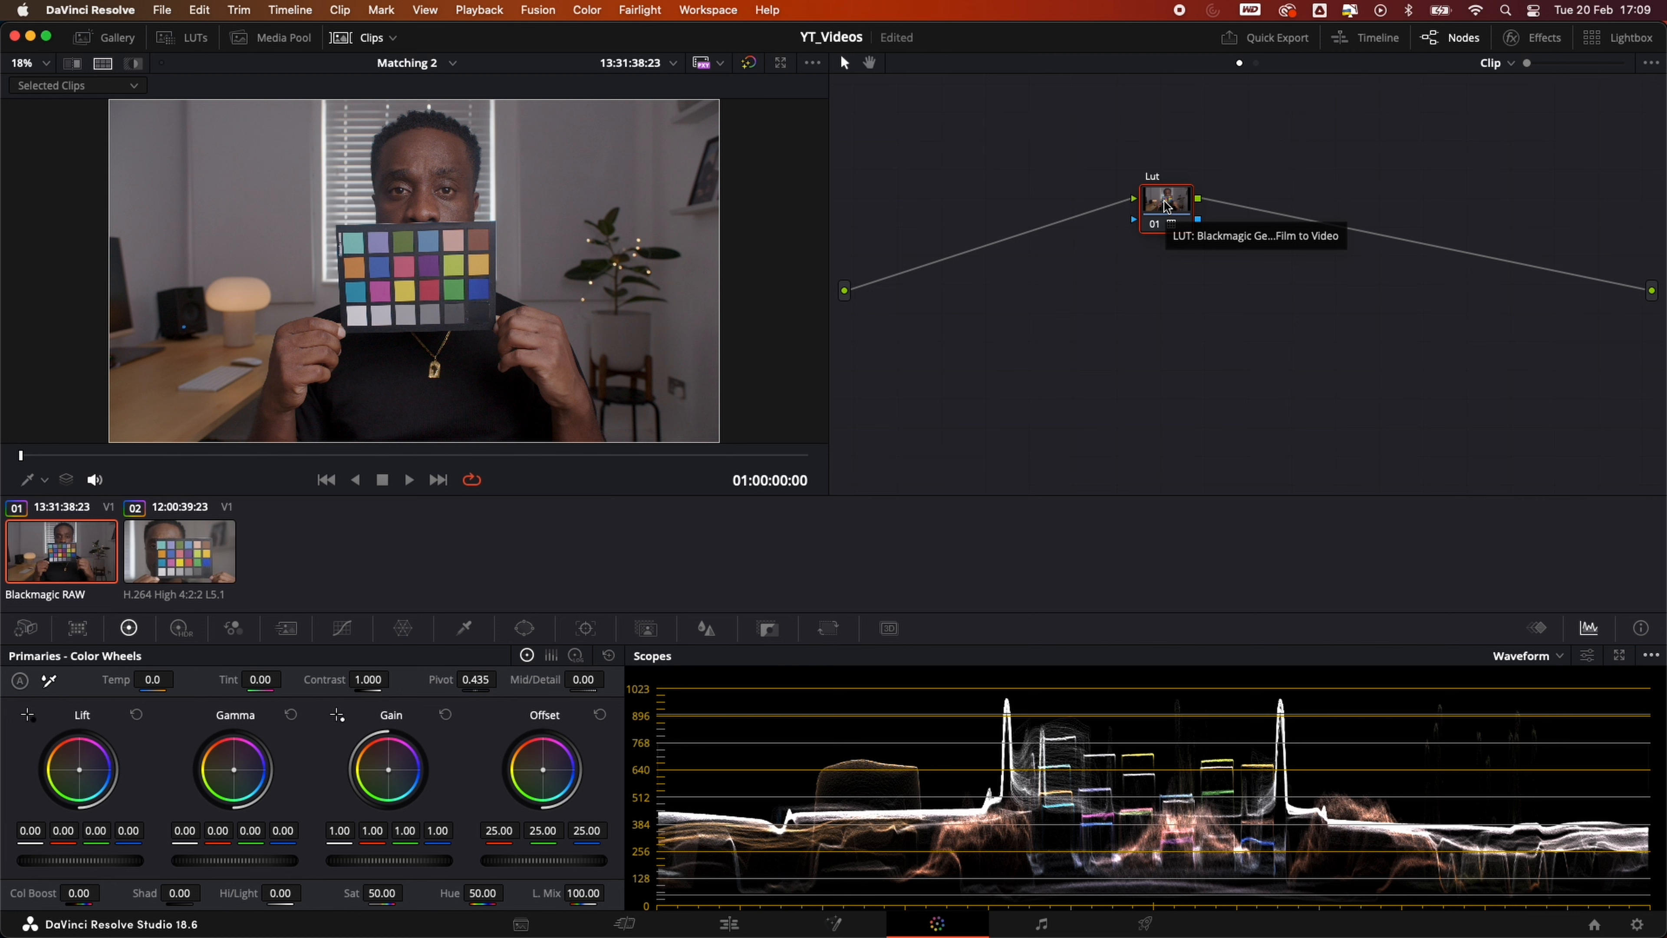
pyautogui.hotkey('shift', 's')
pyautogui.moveTo(1141, 292); pyautogui.dragTo(1034, 228)
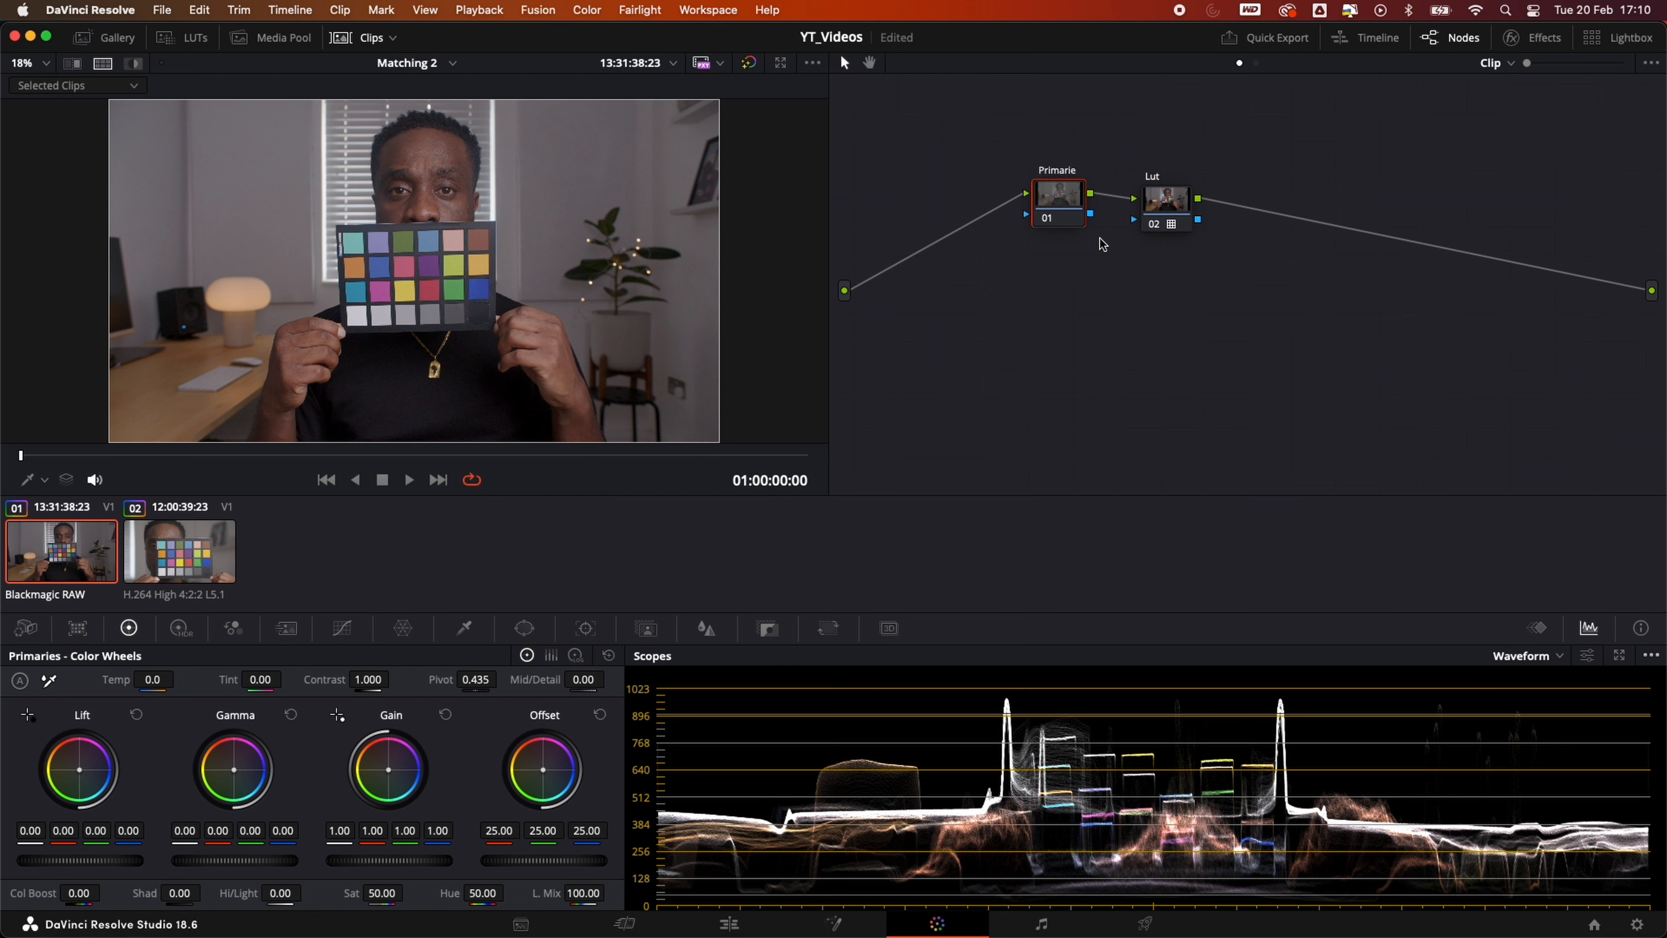
pyautogui.moveTo(376, 860); pyautogui.dragTo(403, 859)
pyautogui.moveTo(80, 859); pyautogui.dragTo(72, 860)
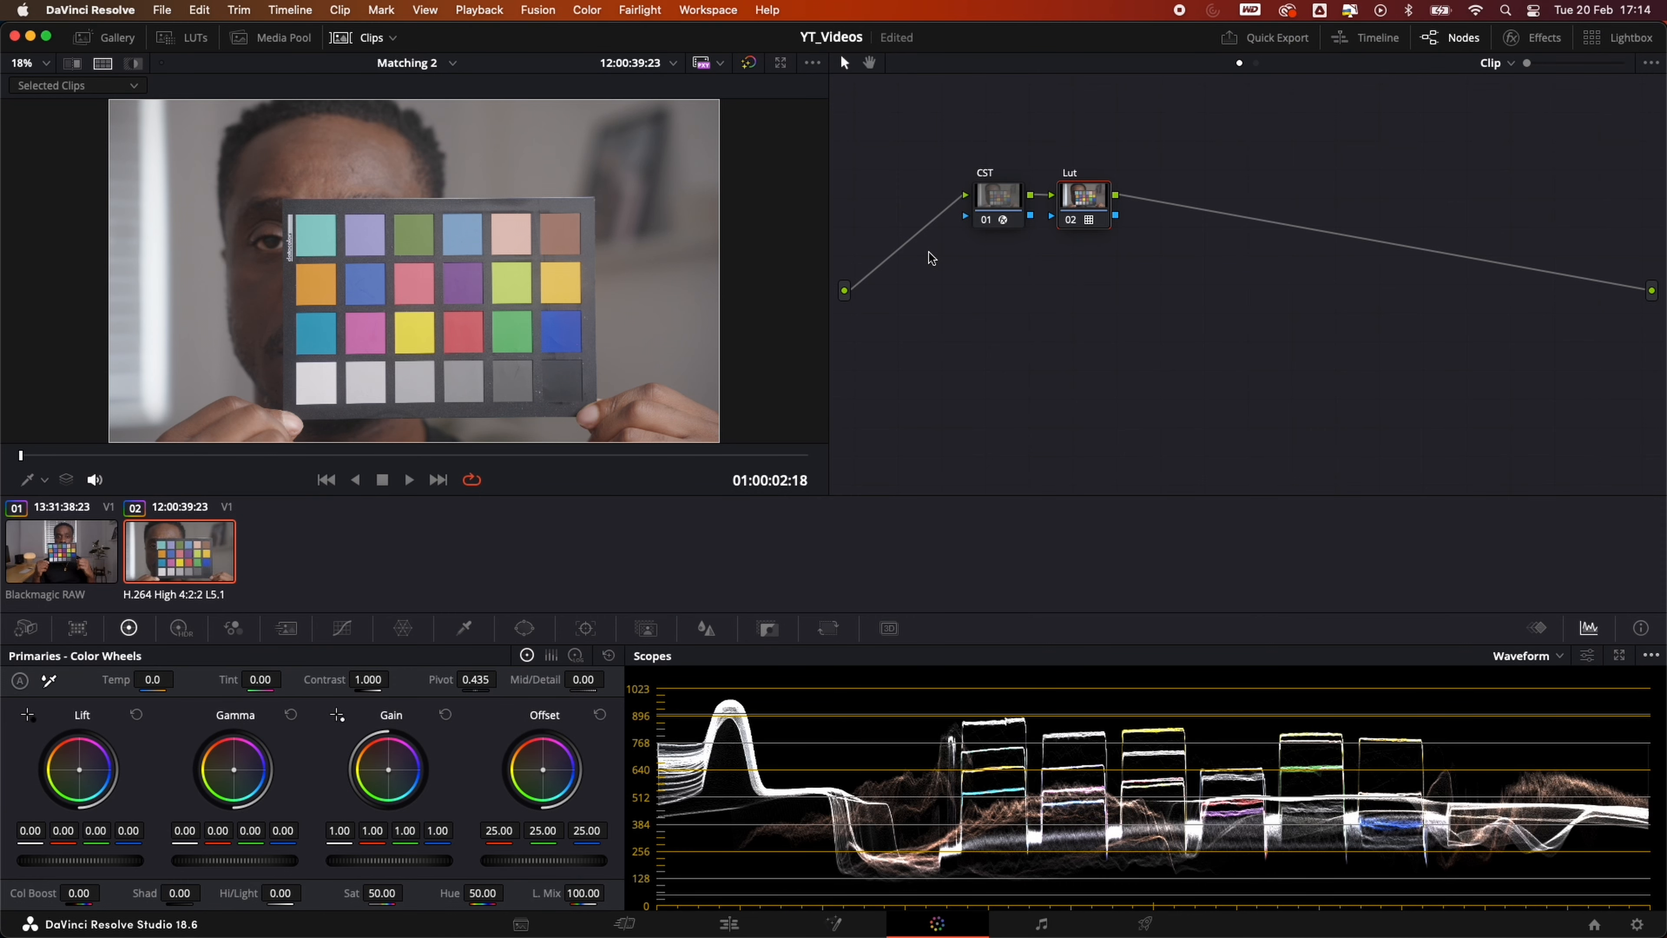
# On the H.264 clip, make room before the Lut node and add a serial node labelled Primaries after the CST node
pyautogui.moveTo(1074, 212); pyautogui.dragTo(1356, 208)
pyautogui.click(1000, 200)
pyautogui.hotkey('alt', 's')
pyautogui.rightClick(1090, 204)
pyautogui.click(1129, 235)
pyautogui.write('Primaries')
pyautogui.press('Return')
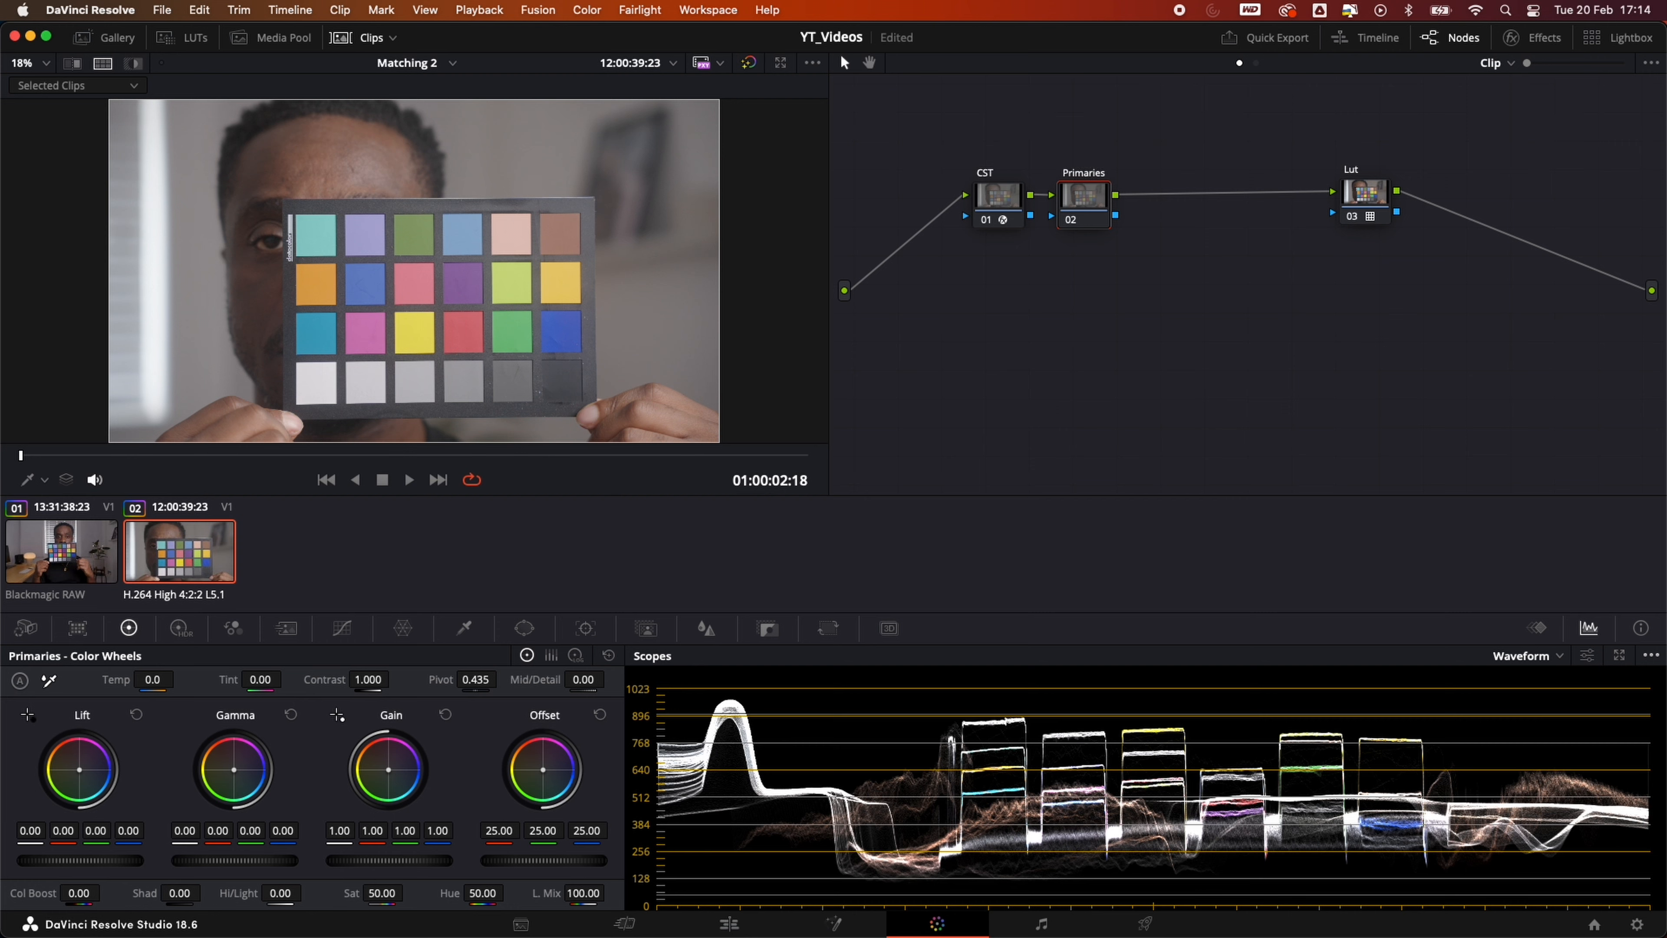
# Lower the lift and gamma and raise the gain on the Primaries node, and select both clips for comparison
pyautogui.moveTo(80, 860); pyautogui.dragTo(58, 861)
pyautogui.moveTo(234, 860); pyautogui.dragTo(228, 861)
pyautogui.moveTo(389, 860); pyautogui.dragTo(402, 861)
pyautogui.click(86, 552)
pyautogui.keyDown('super'); pyautogui.click(179, 552); pyautogui.keyUp('super')
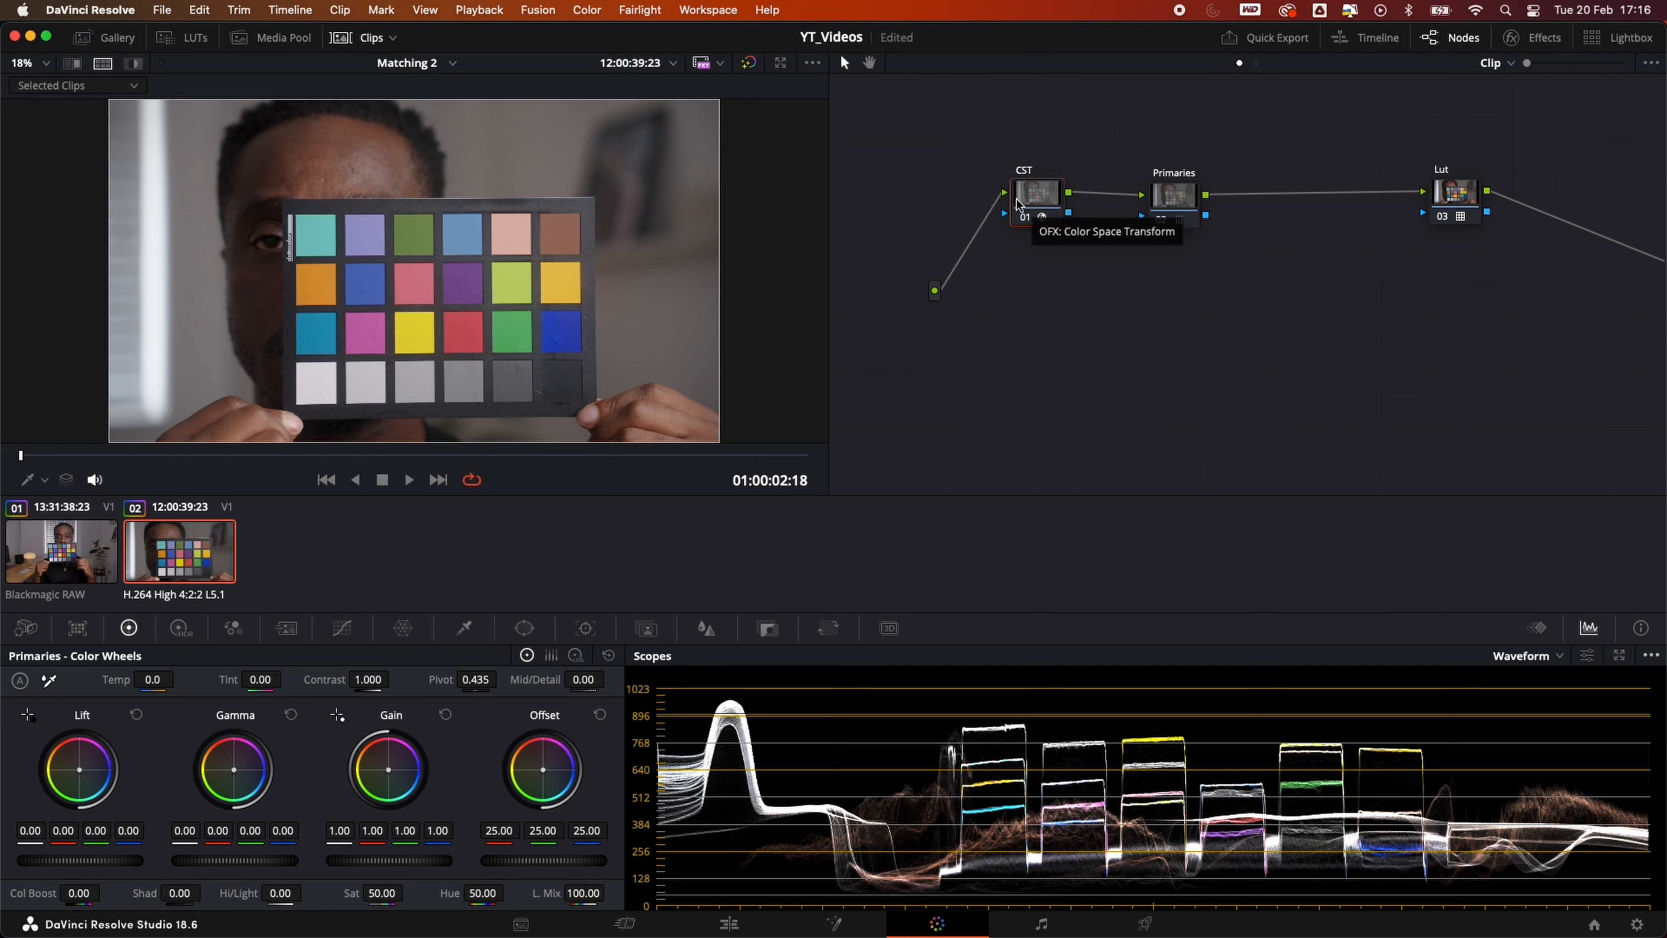
# Rearrange the H.264 clip's CST and Primaries nodes and add a serial node labelled HSL after Primaries
pyautogui.moveTo(1018, 202); pyautogui.dragTo(955, 200)
pyautogui.moveTo(1174, 195); pyautogui.dragTo(1071, 191)
pyautogui.hotkey('alt', 's')
pyautogui.rightClick(1153, 199)
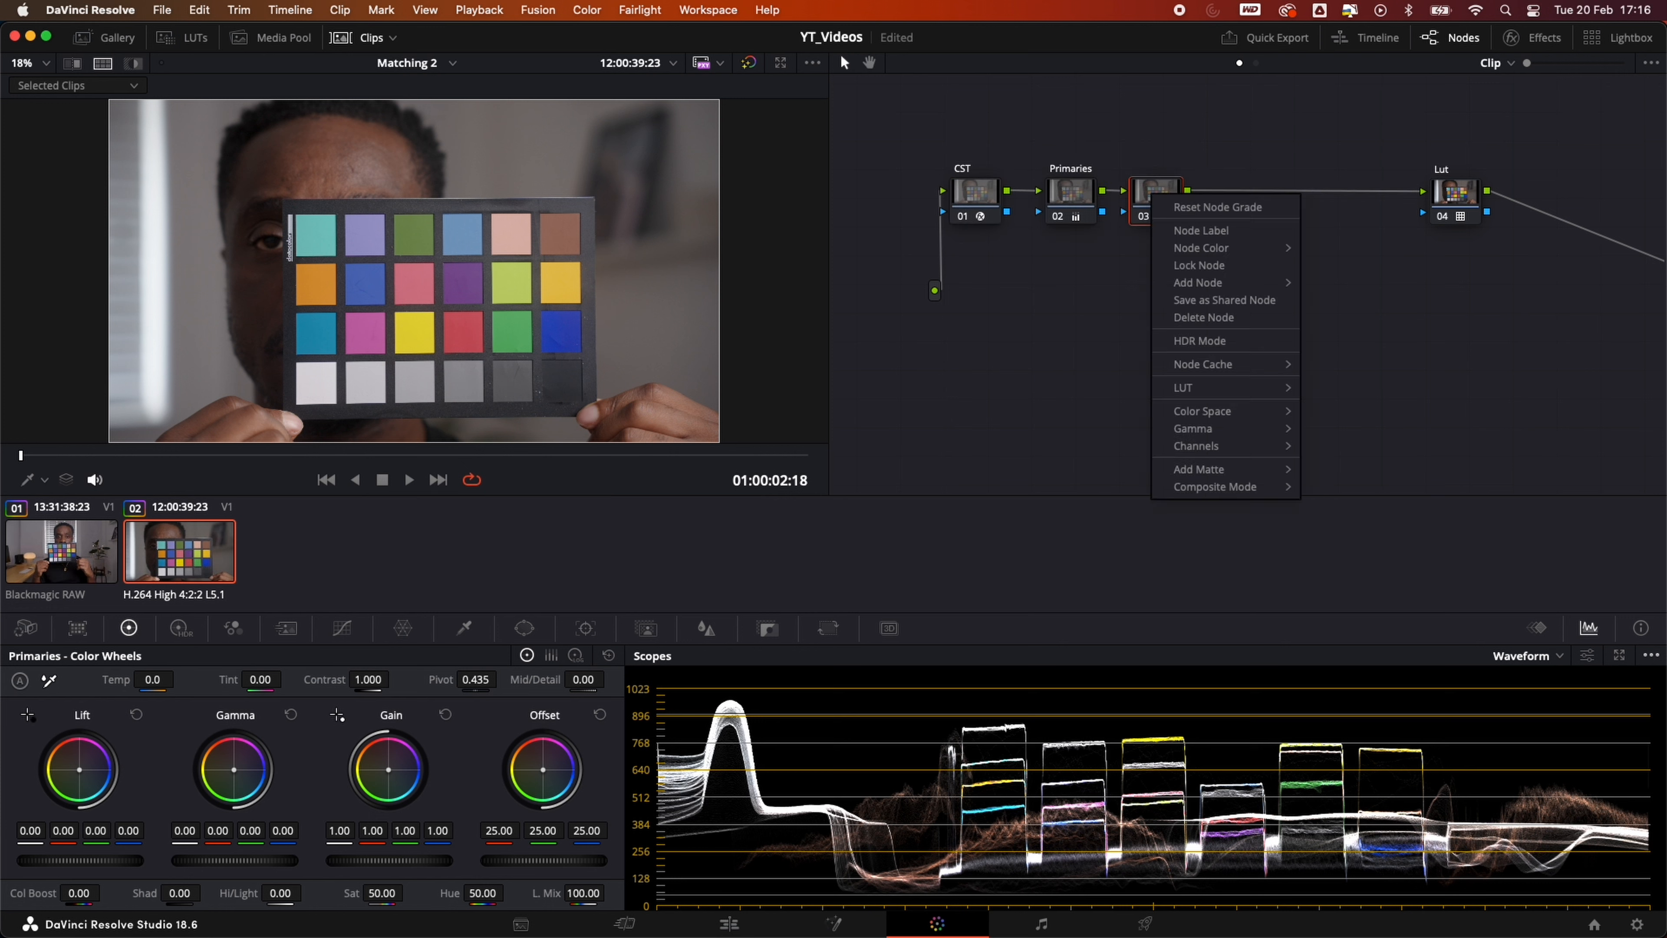
pyautogui.click(1196, 230)
pyautogui.write('HSL')
pyautogui.press('Return')
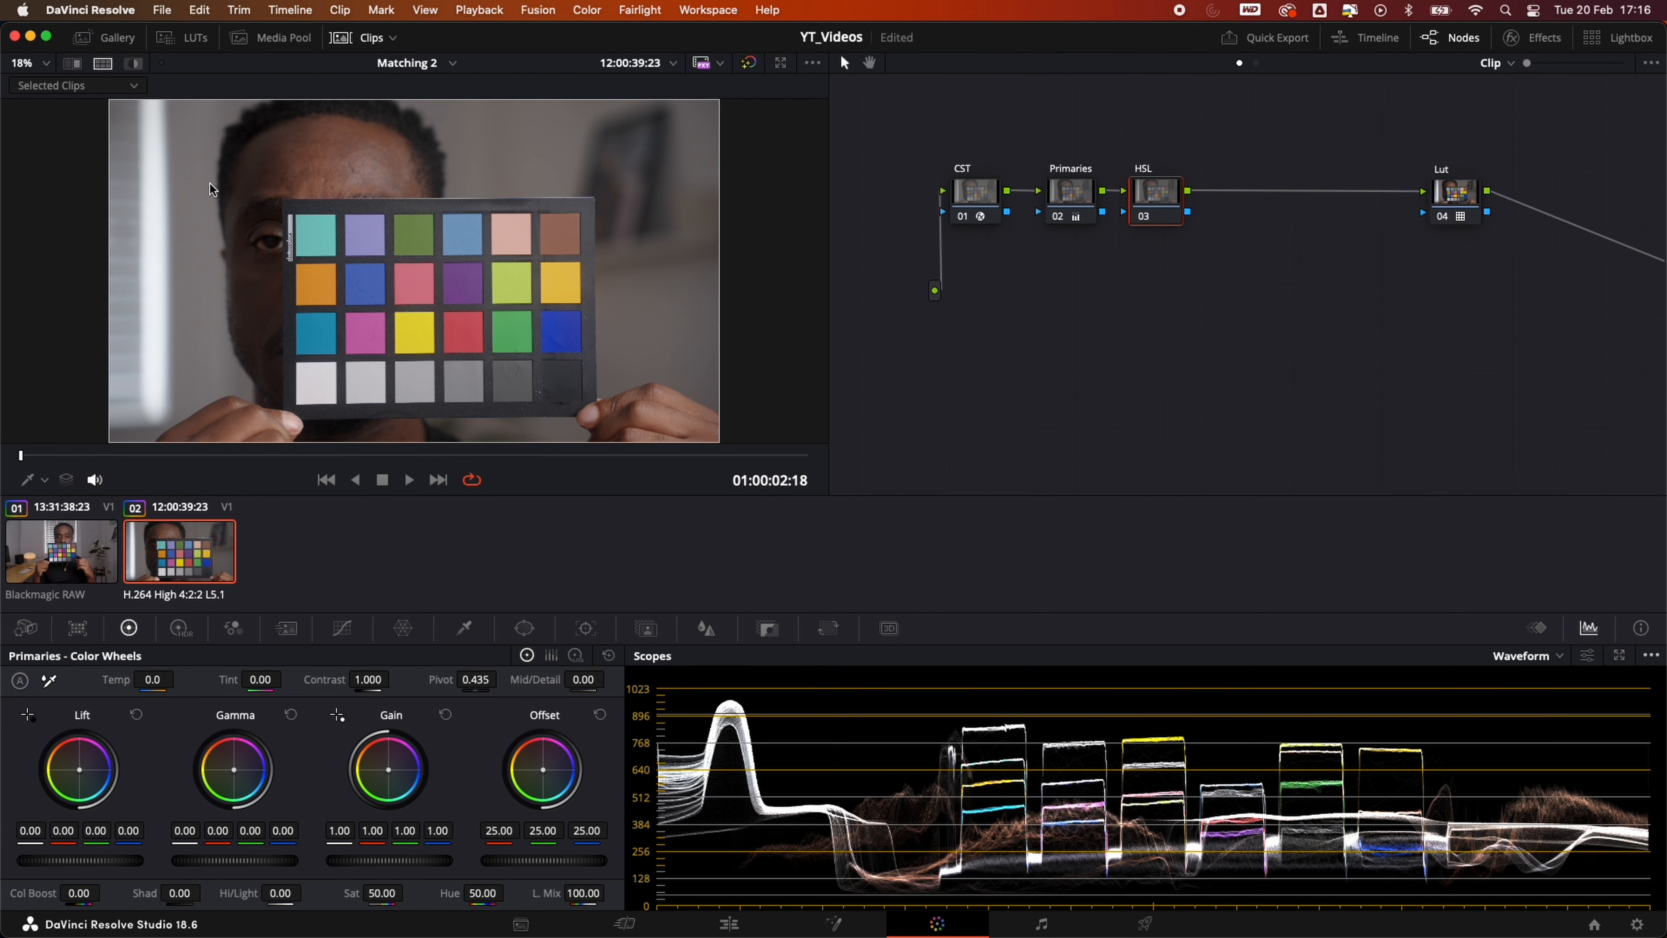
# Show both clips in split screen and display the Vectorscope in a floating scopes window
pyautogui.hotkey('ctrl', 'alt', 'w')
pyautogui.click(1560, 656)
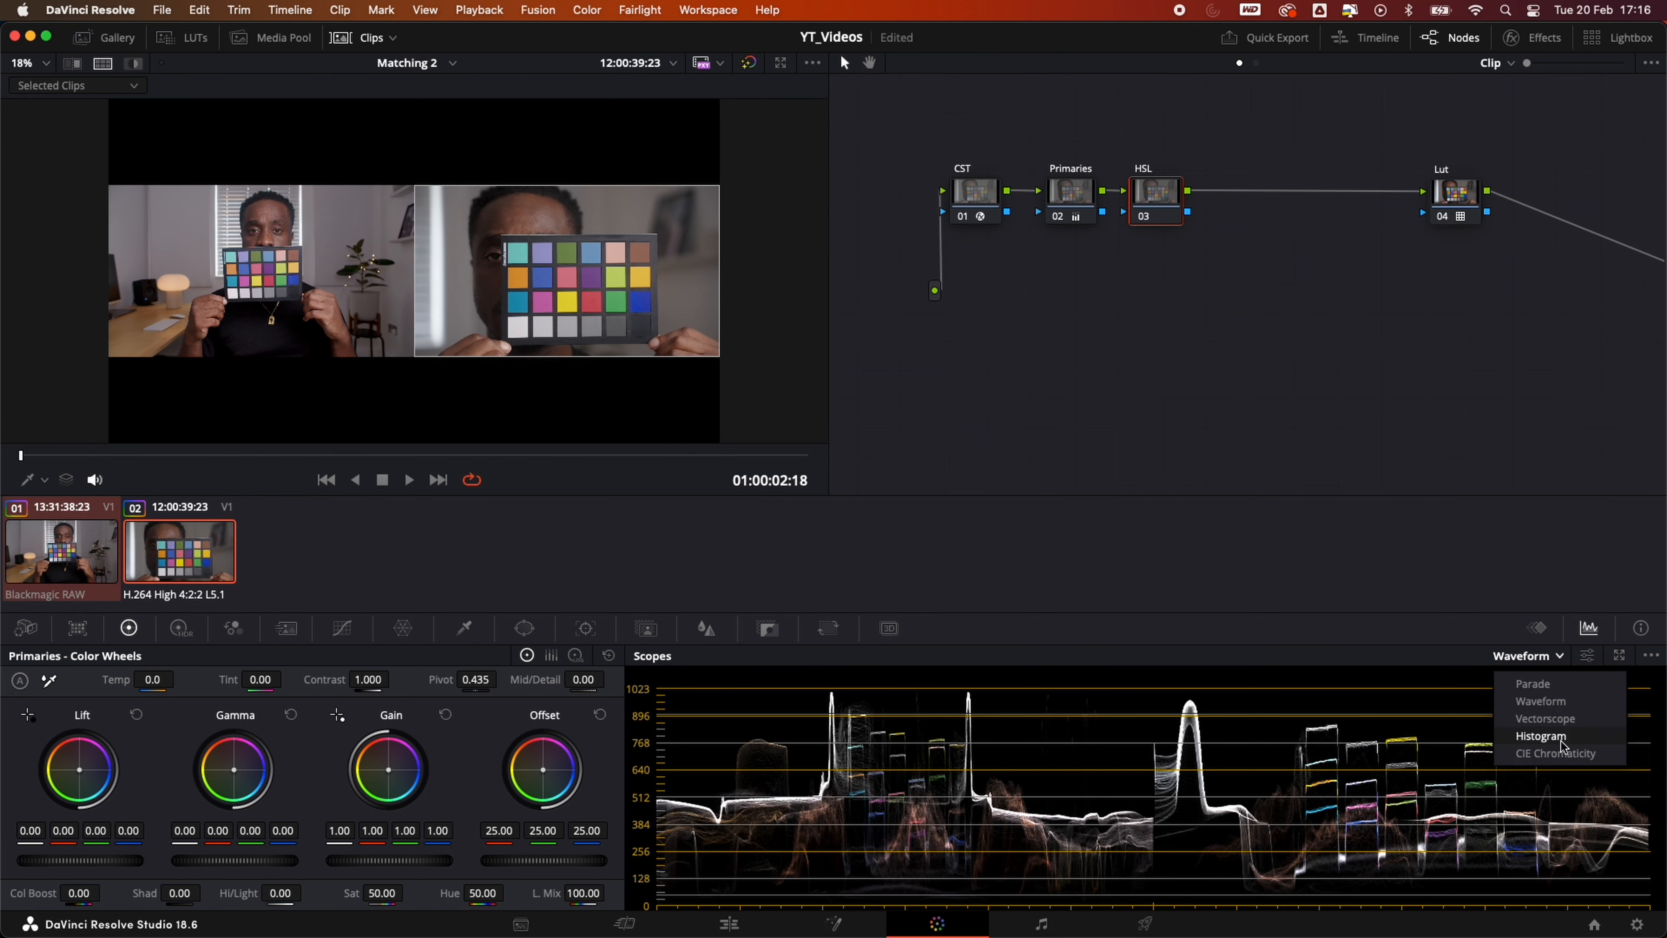
pyautogui.click(1565, 724)
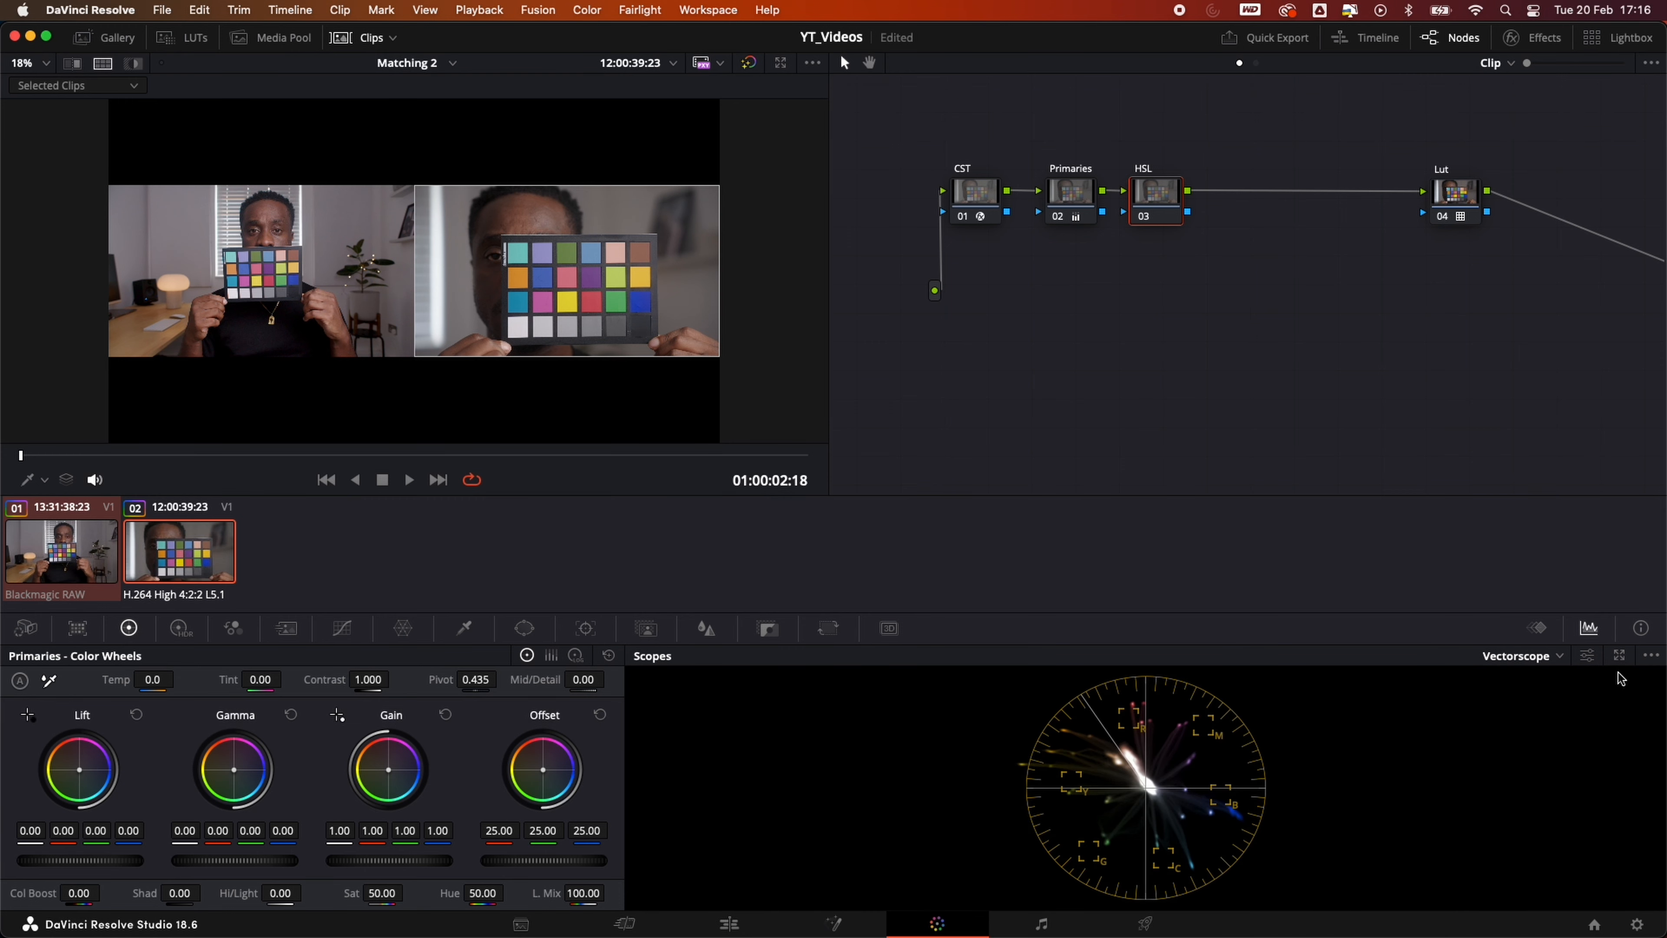
pyautogui.click(1619, 655)
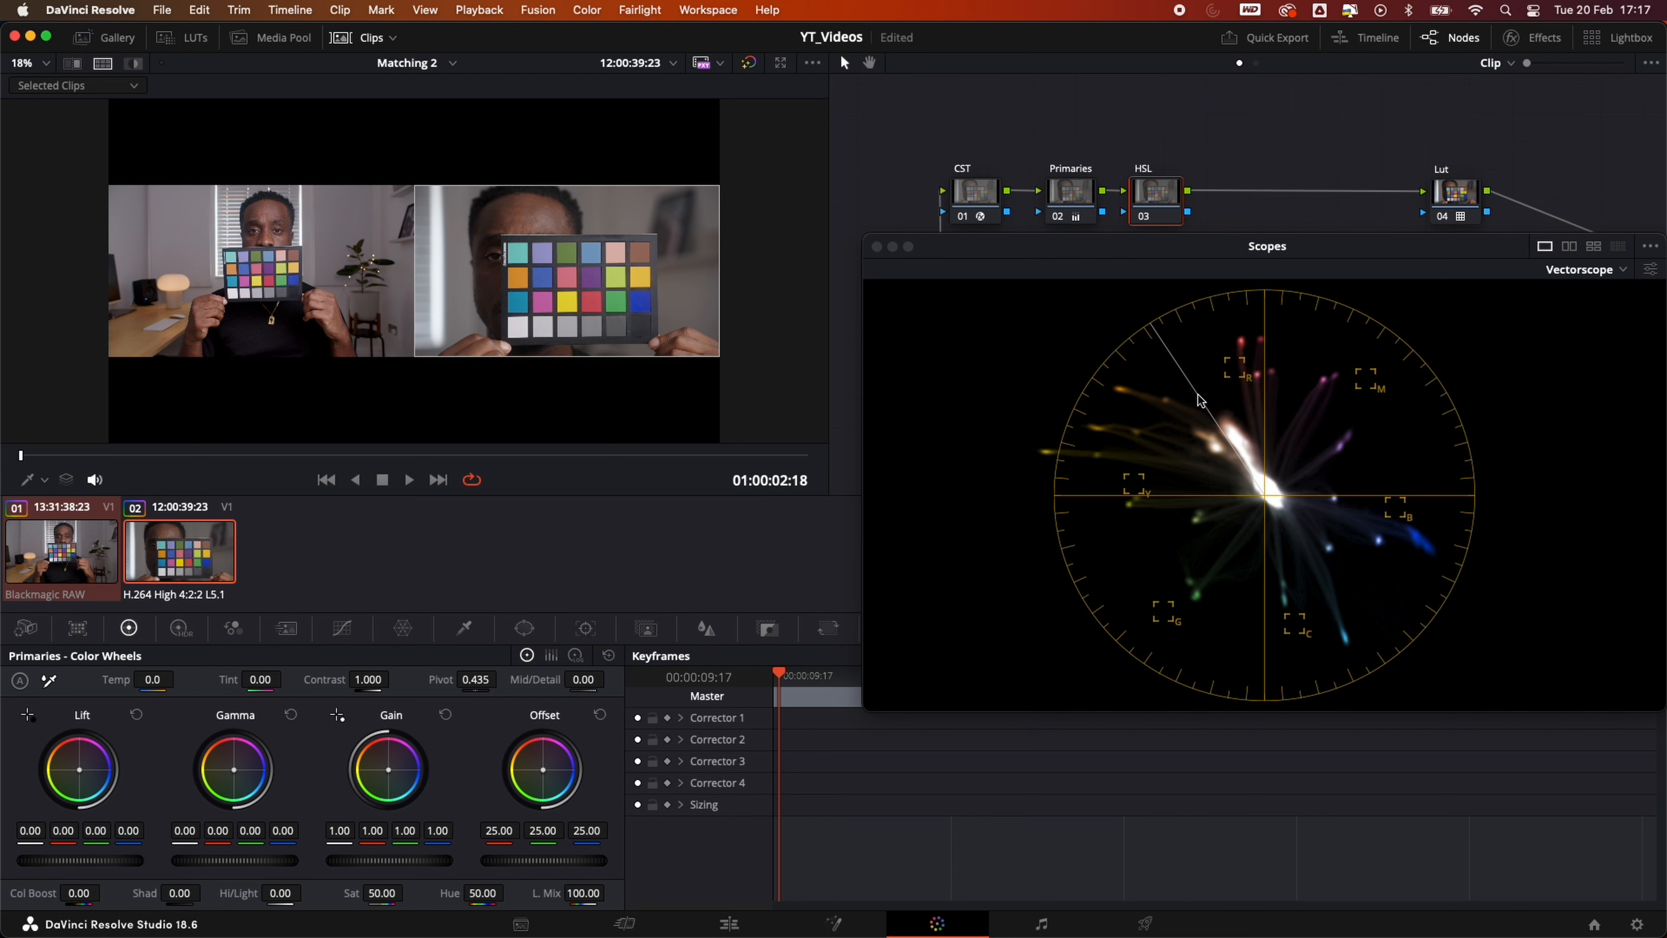
# On the HSL node's Hue Vs Hue curve, add control points for red, yellow, green, cyan and blue
pyautogui.click(342, 628)
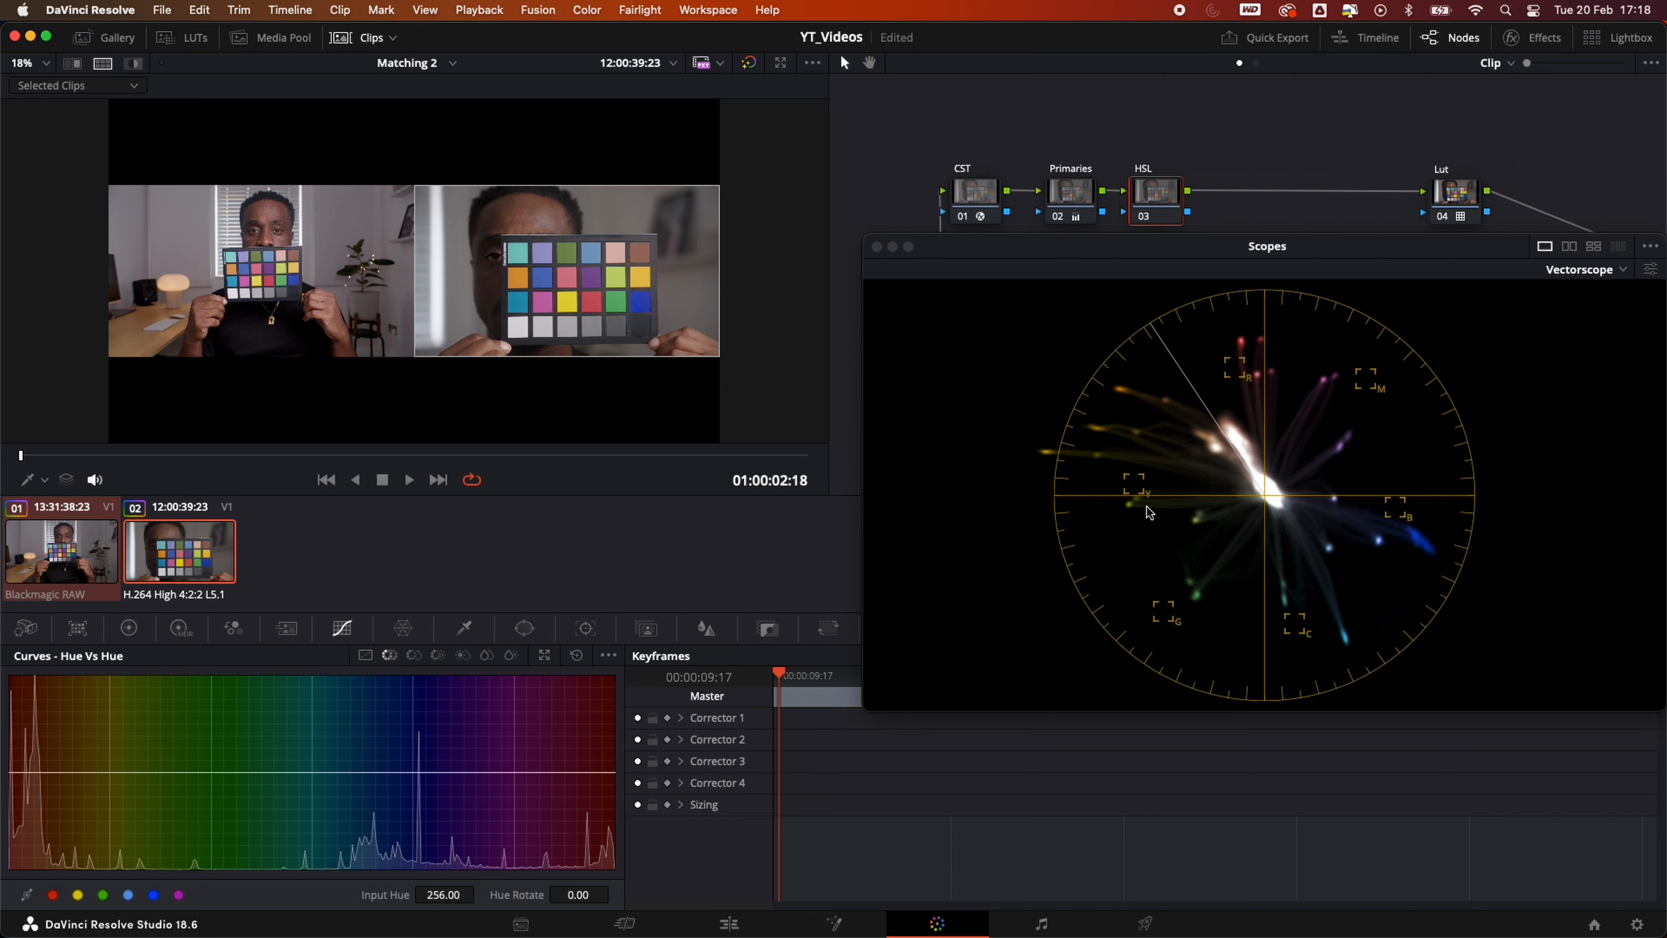
pyautogui.click(52, 899)
pyautogui.click(77, 898)
pyautogui.click(102, 897)
pyautogui.click(127, 896)
pyautogui.click(154, 897)
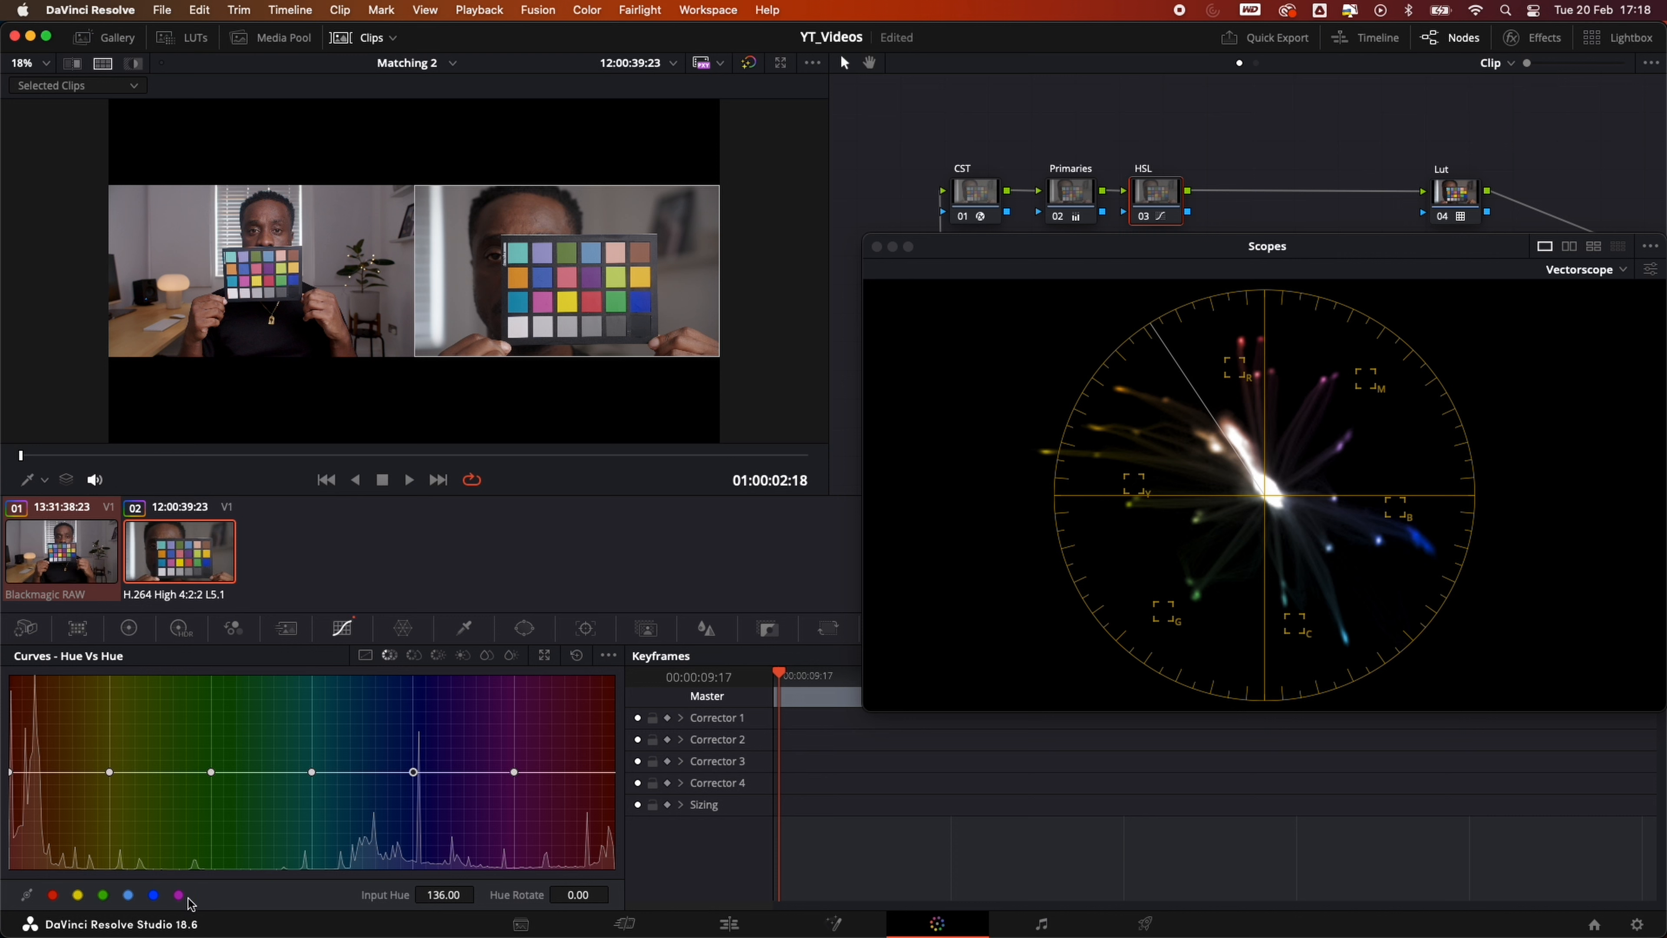